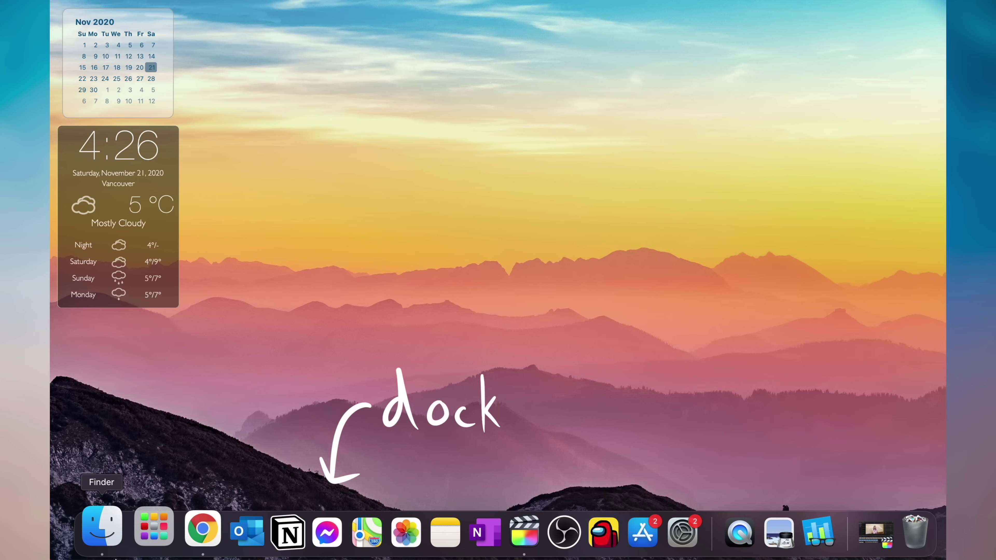
In System Preferences' General pane, choose the purple accent and Medium sidebar icon size
{"action": "left_click", "coordinate": [929, 7]}
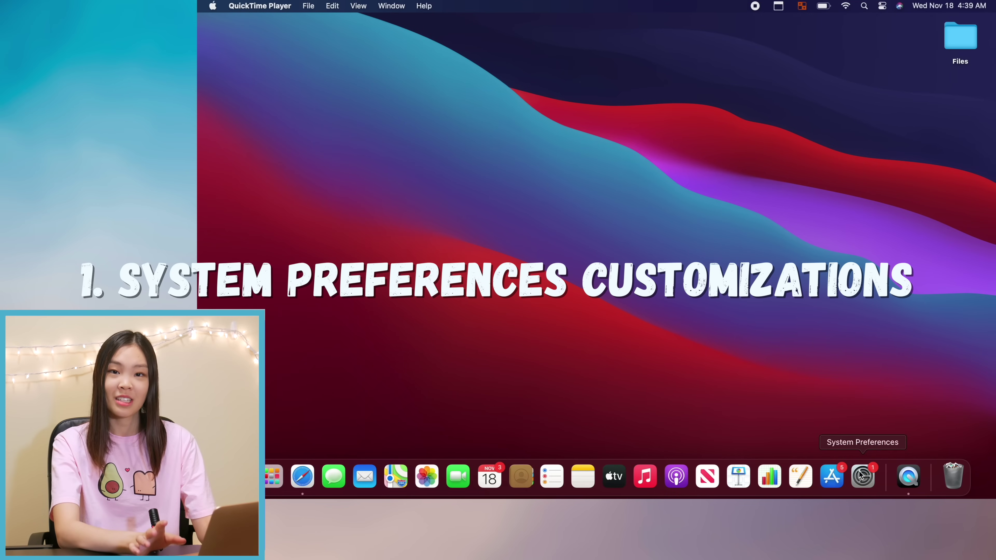
{"action": "left_click", "coordinate": [863, 476]}
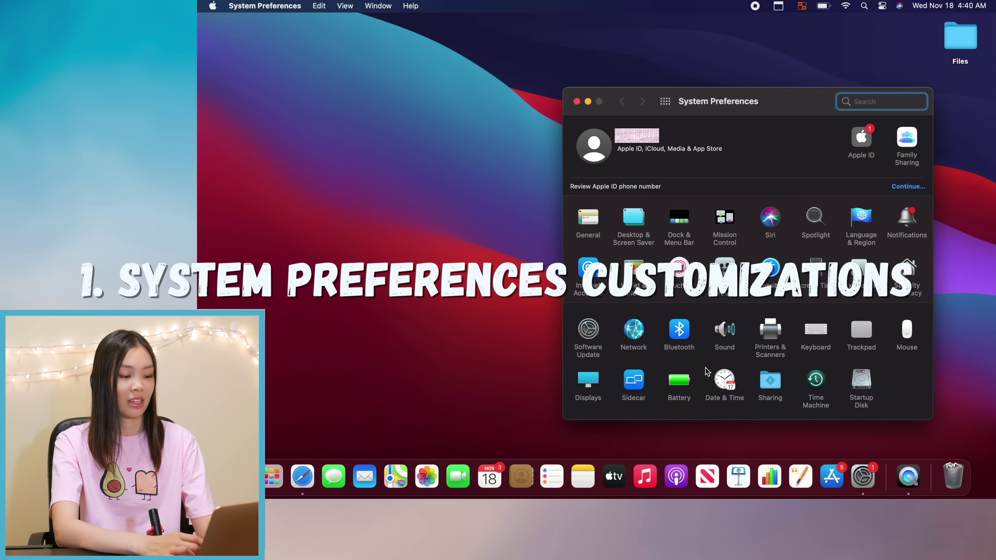
{"action": "left_click", "coordinate": [590, 222]}
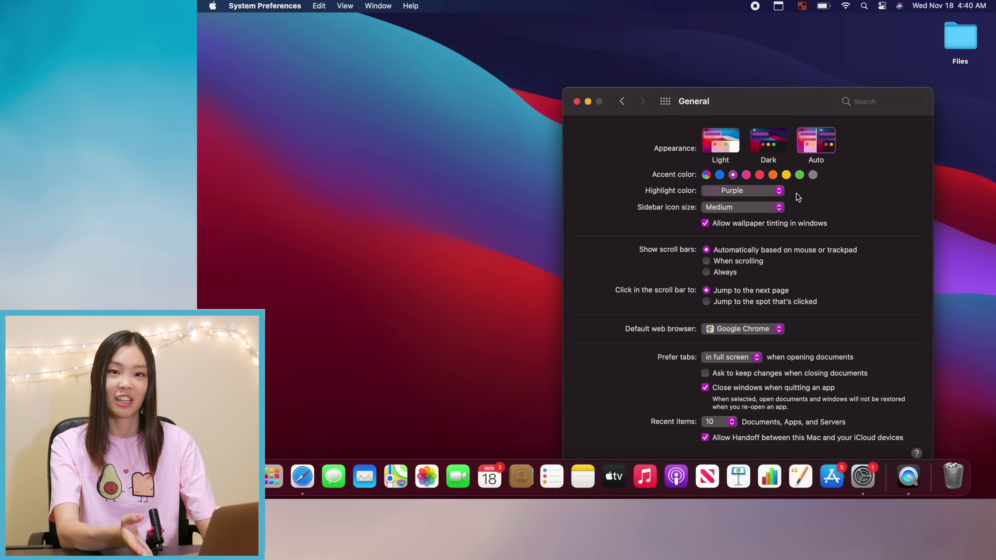
{"action": "left_click", "coordinate": [762, 221]}
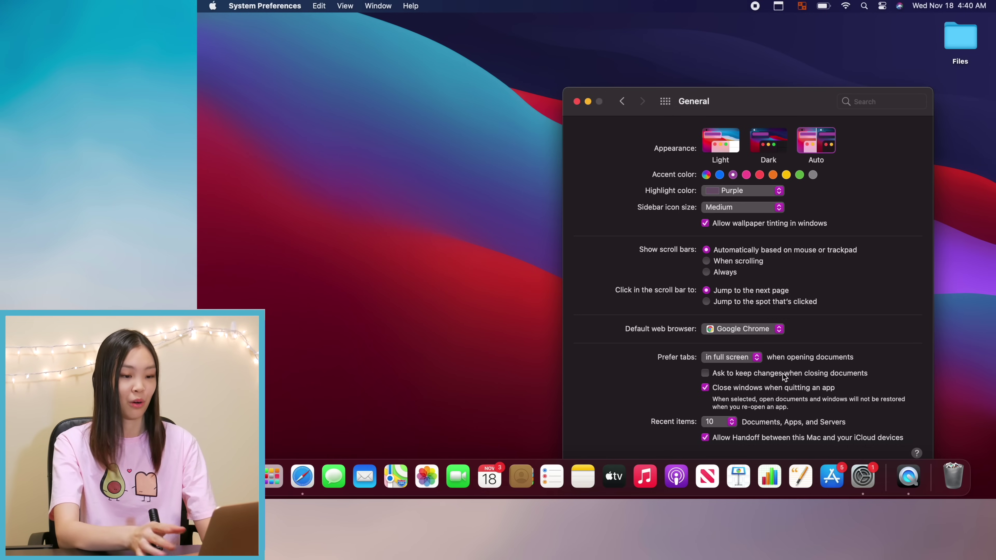
Shrink the Dock slightly, turn on magnification and auto-hide, and dismiss the BetterSnapTool warning
{"action": "left_click", "coordinate": [624, 102]}
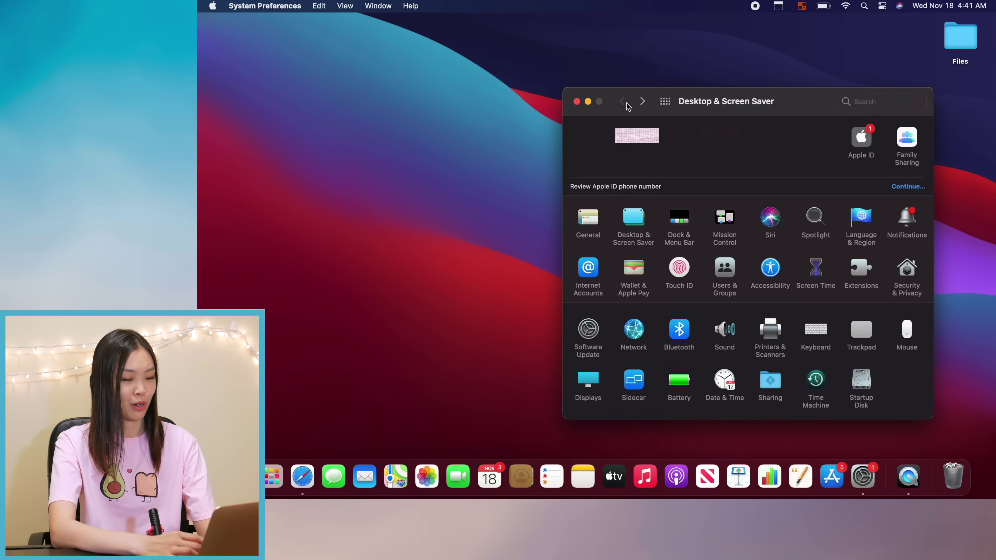
{"action": "left_click", "coordinate": [687, 219]}
{"action": "left_click_drag", "start_coordinate": [753, 169], "coordinate": [744, 169]}
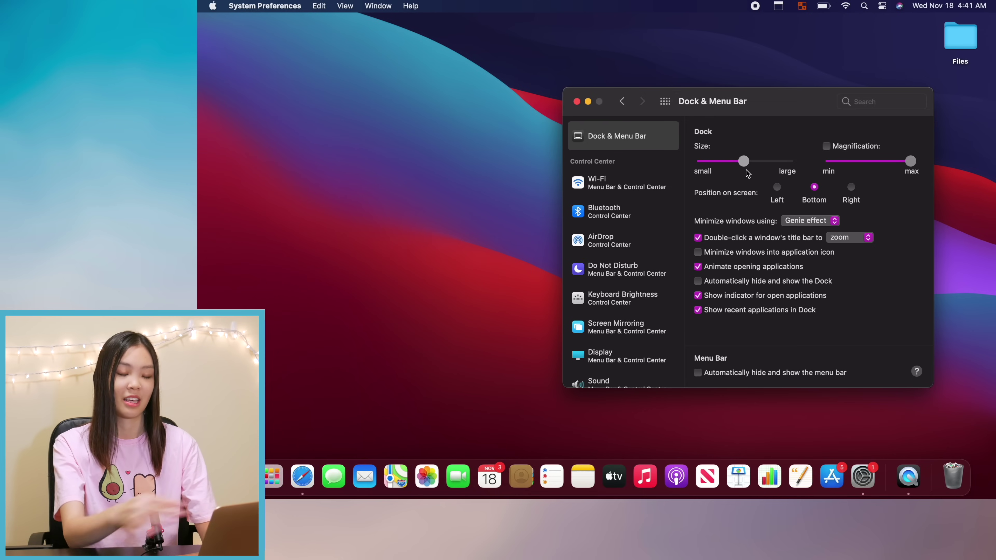
{"action": "left_click", "coordinate": [829, 147]}
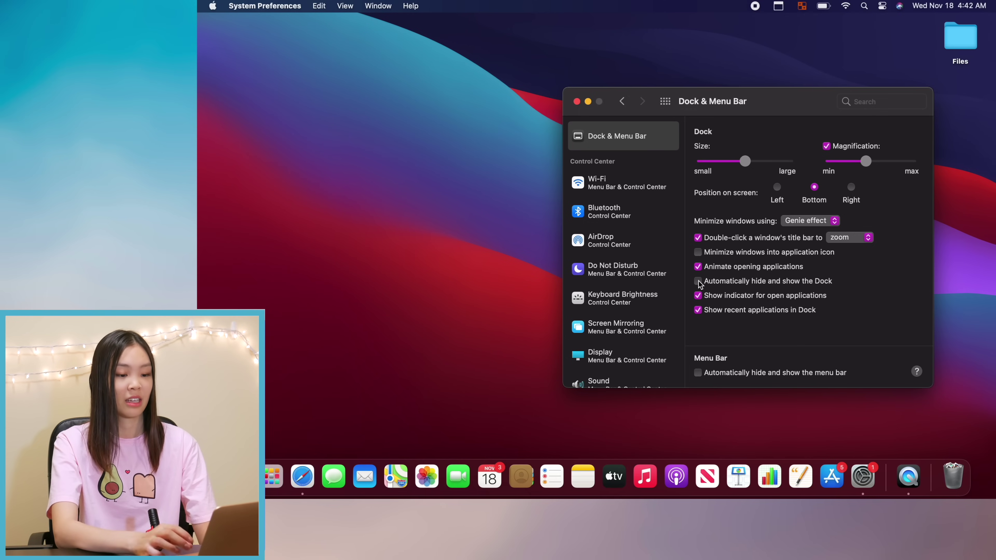
{"action": "left_click", "coordinate": [698, 282]}
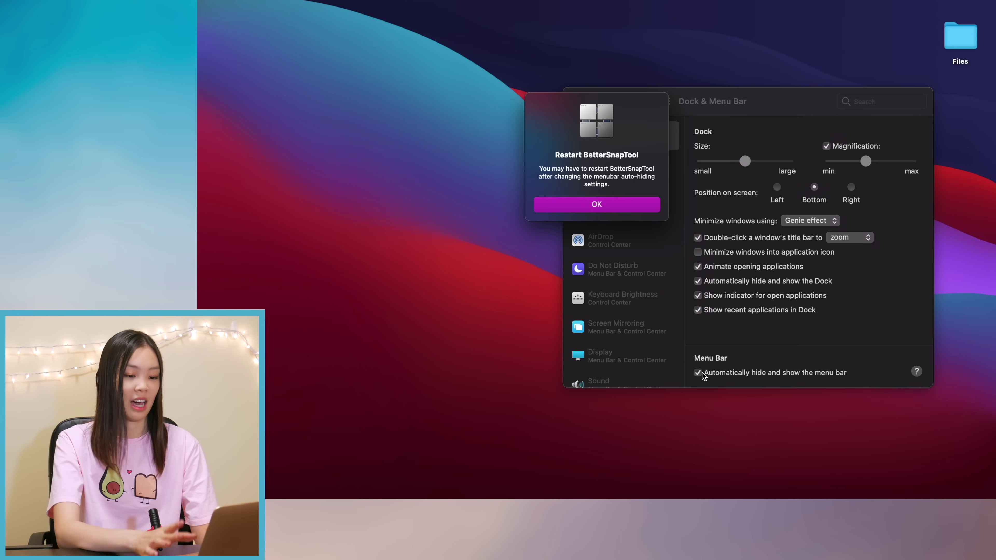
{"action": "left_click", "coordinate": [627, 207]}
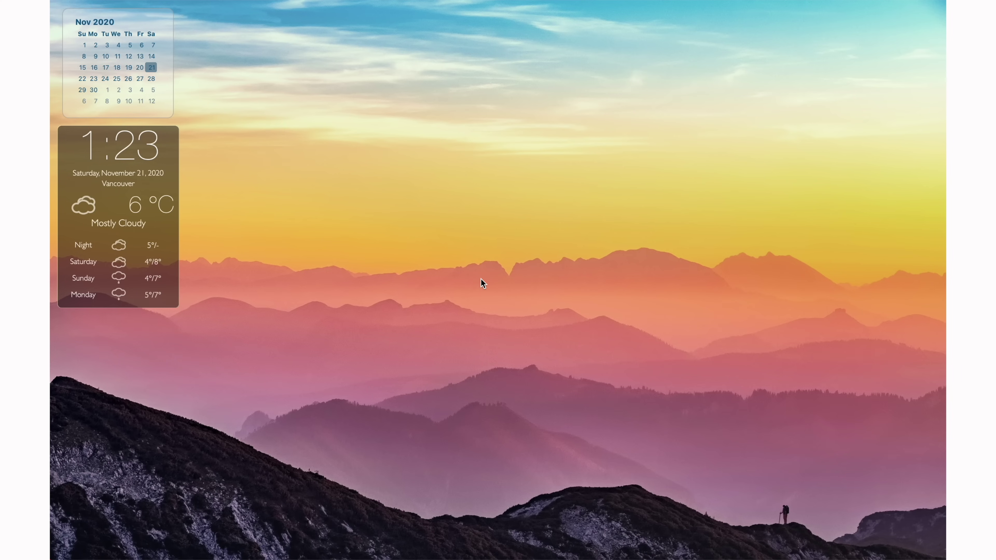
{"action": "mouse_move", "coordinate": [460, 558]}
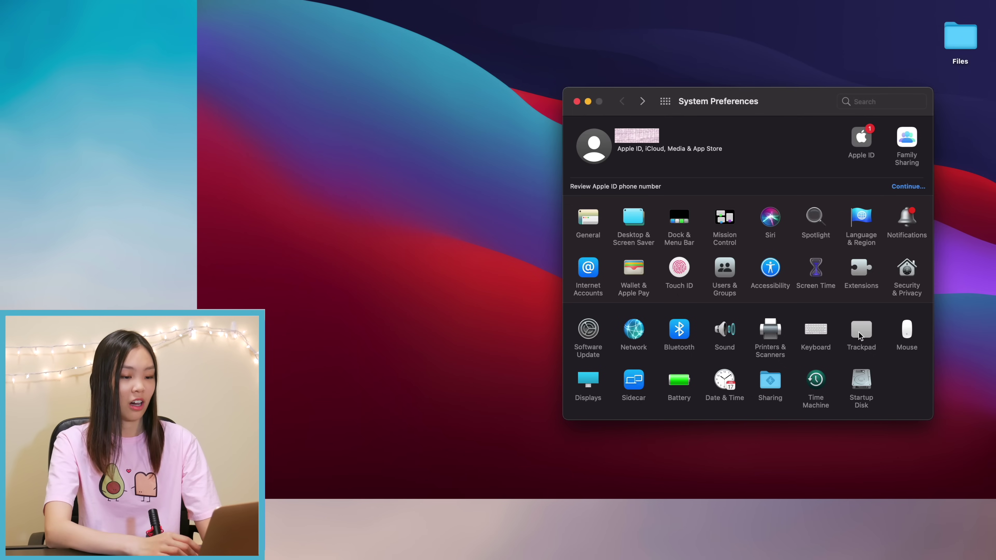
Set trackpad click to Medium, raise tracking speed, enable silent clicking, and view Scroll & Zoom
{"action": "left_click", "coordinate": [858, 332]}
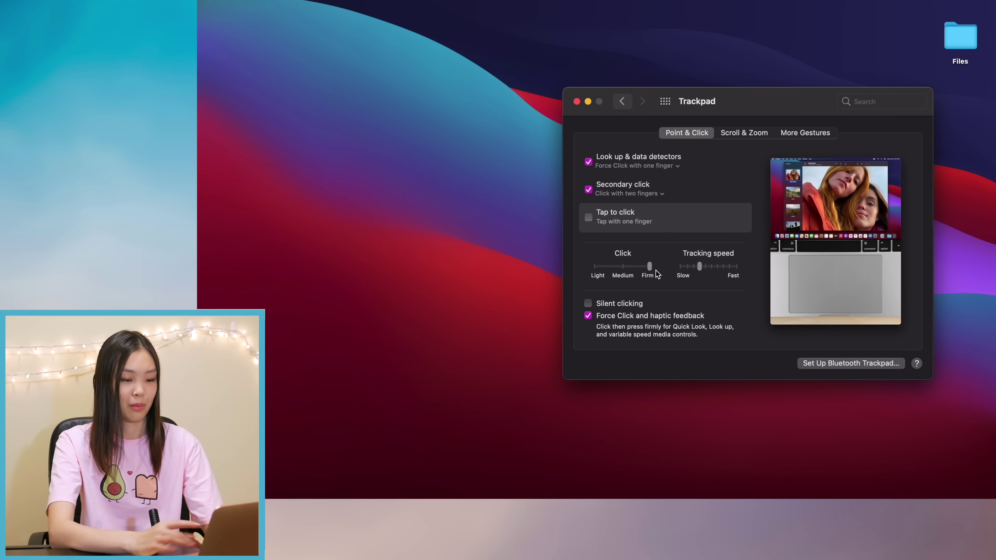
{"action": "left_click_drag", "start_coordinate": [650, 266], "coordinate": [623, 266]}
{"action": "left_click_drag", "start_coordinate": [700, 266], "coordinate": [706, 267]}
{"action": "left_click", "coordinate": [588, 303]}
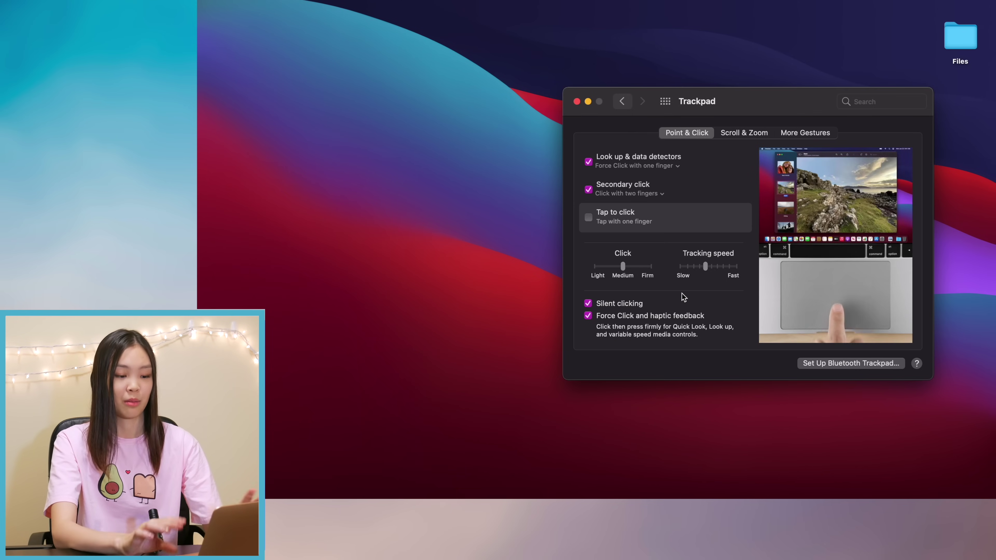
{"action": "left_click", "coordinate": [744, 132]}
After checking More Gestures, get Chrome via Safari and drag it from Launchpad into the Dock
{"action": "left_click", "coordinate": [805, 132]}
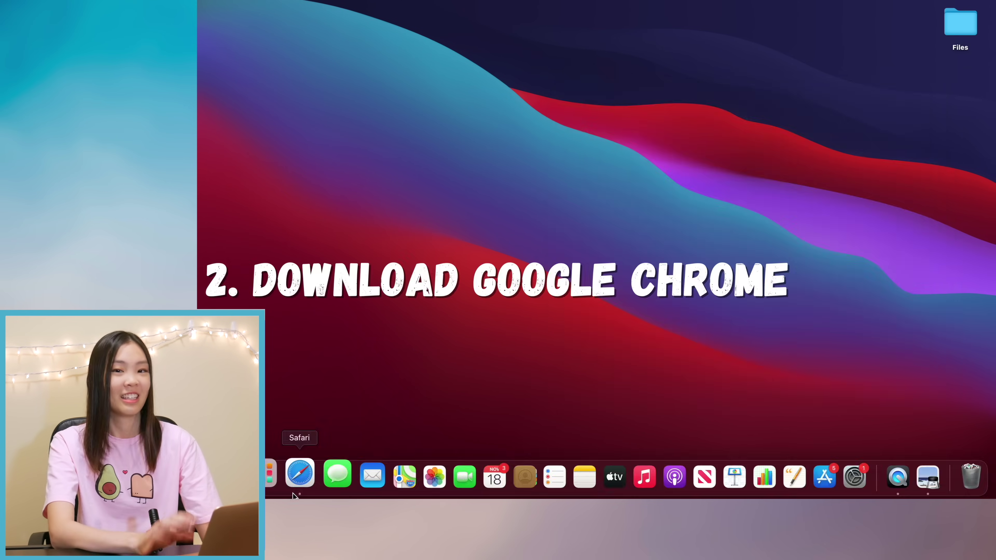
{"action": "left_click", "coordinate": [297, 484]}
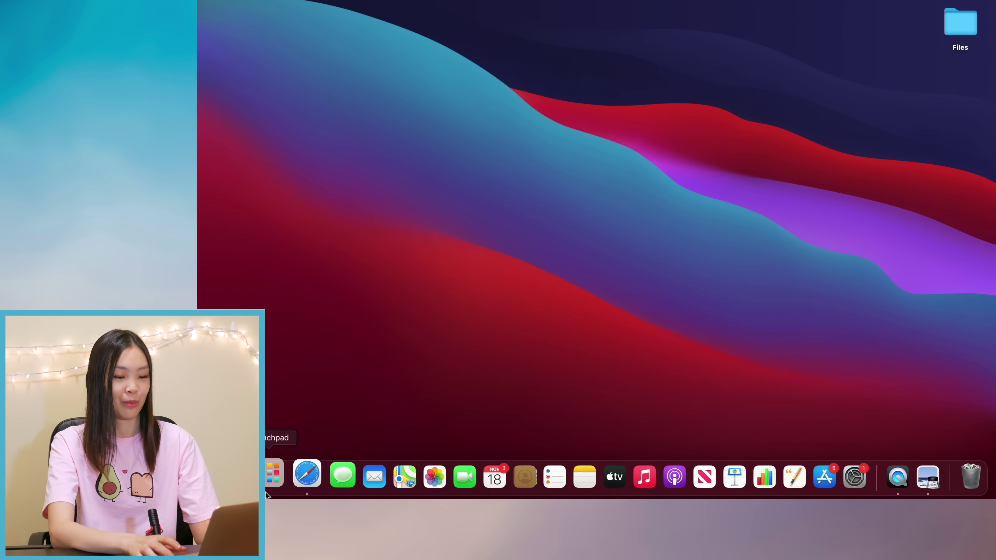
{"action": "left_click", "coordinate": [265, 492]}
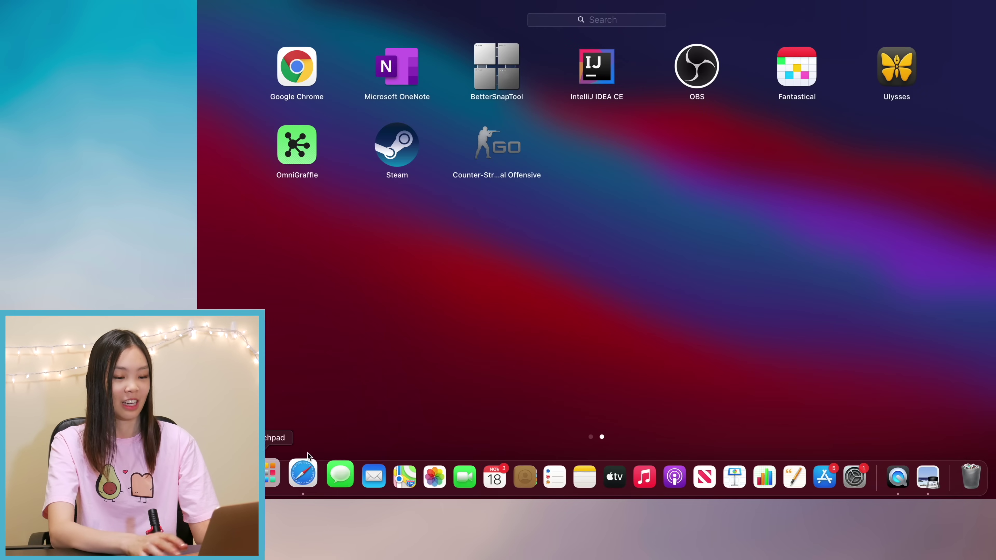
{"action": "left_click_drag", "start_coordinate": [287, 87], "coordinate": [957, 481]}
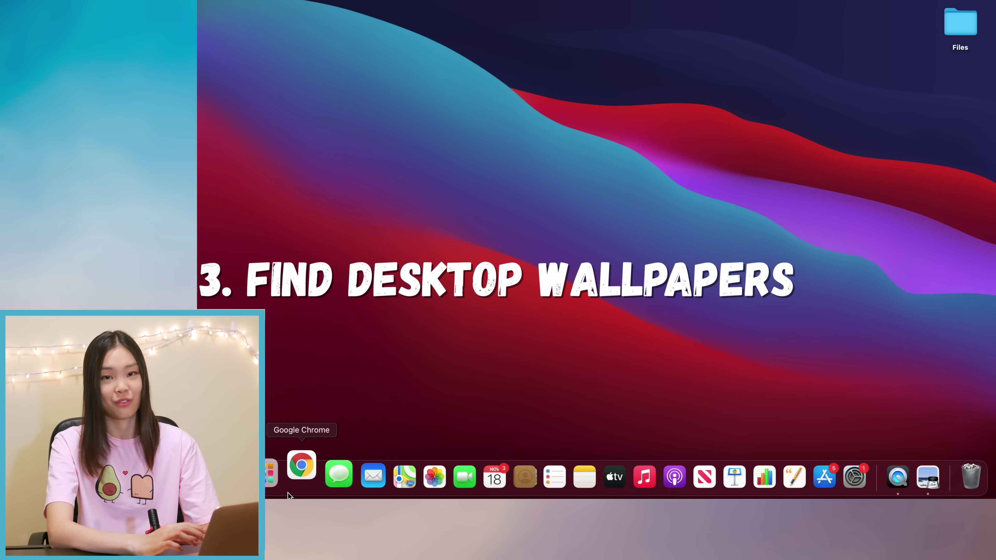
In Chrome, search Pexels for 'vancouver' and open the mountain cabin photo to download it
{"action": "left_click", "coordinate": [288, 493]}
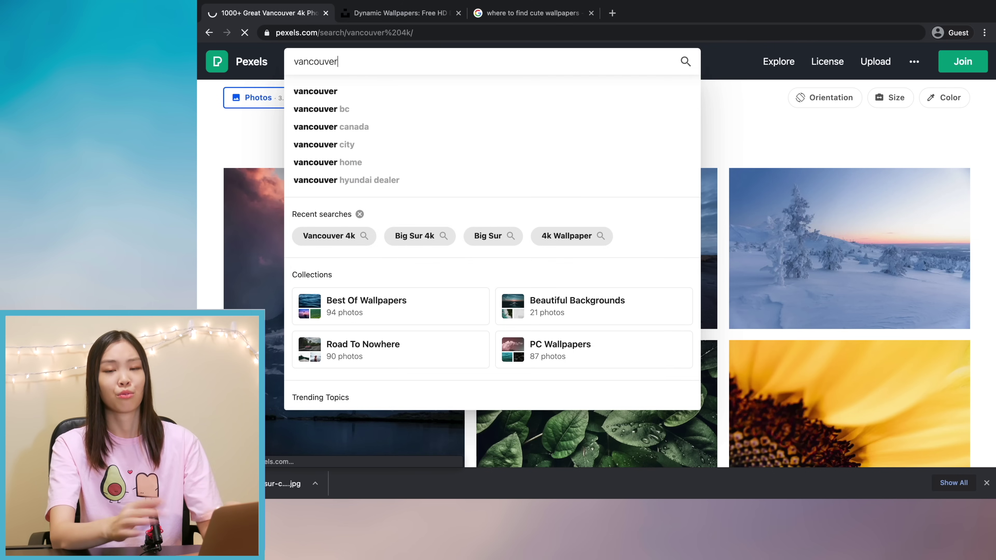
{"action": "key", "text": "Return"}
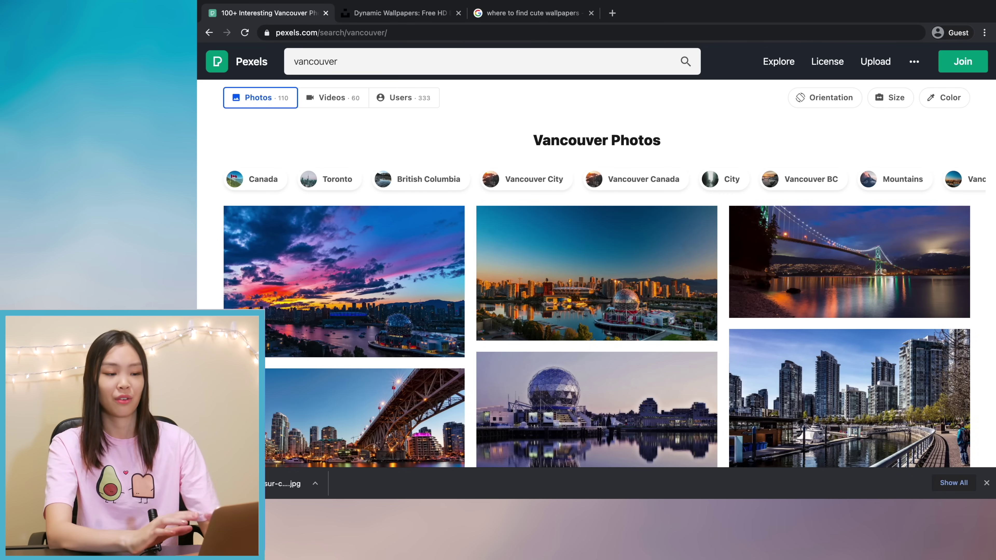
{"action": "scroll", "coordinate": [607, 180], "scroll_direction": "down", "scroll_amount": 1}
{"action": "scroll", "coordinate": [607, 180], "scroll_direction": "down", "scroll_amount": 5}
{"action": "scroll", "coordinate": [607, 188], "scroll_direction": "down", "scroll_amount": 5}
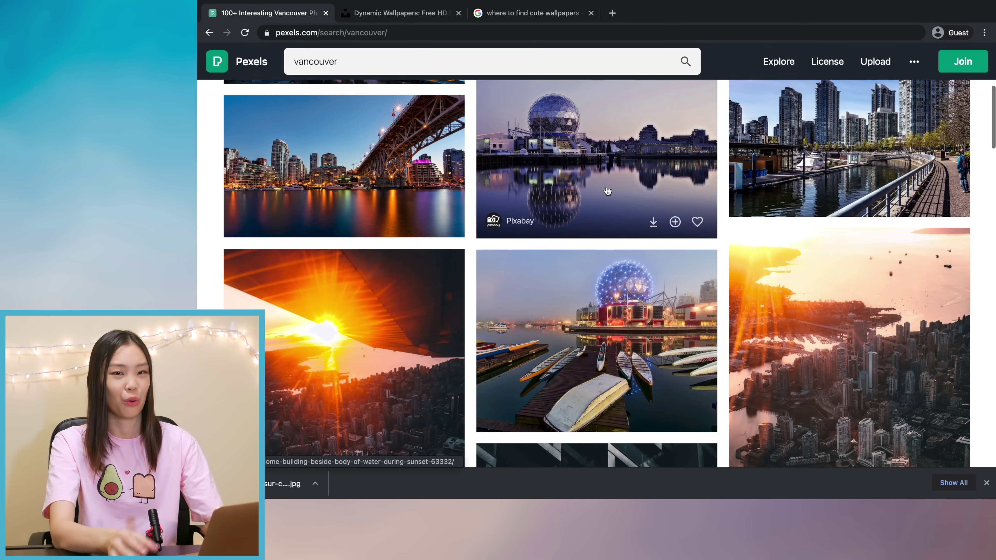
{"action": "scroll", "coordinate": [607, 191], "scroll_direction": "down", "scroll_amount": 3}
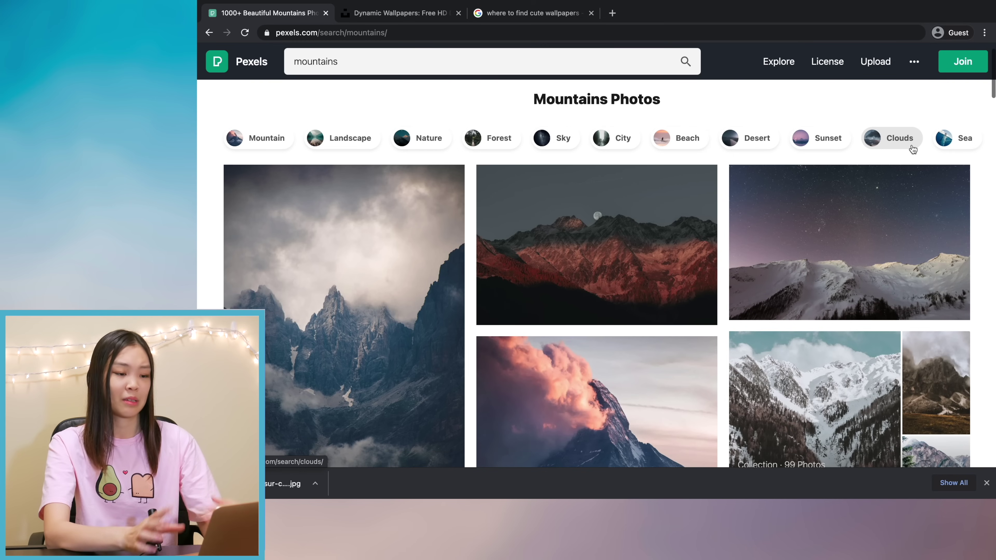
{"action": "scroll", "coordinate": [902, 143], "scroll_direction": "down", "scroll_amount": 7}
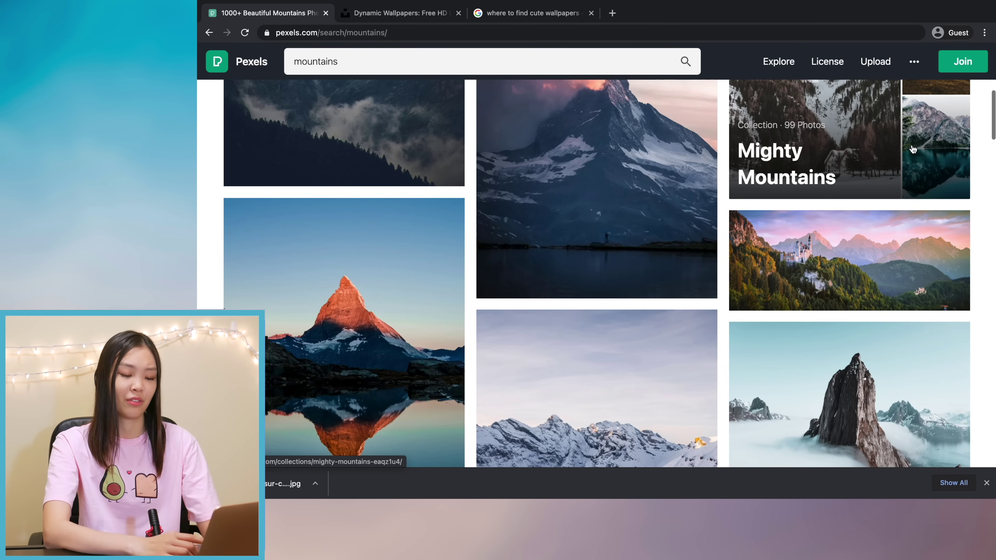
{"action": "scroll", "coordinate": [912, 149], "scroll_direction": "down", "scroll_amount": 10}
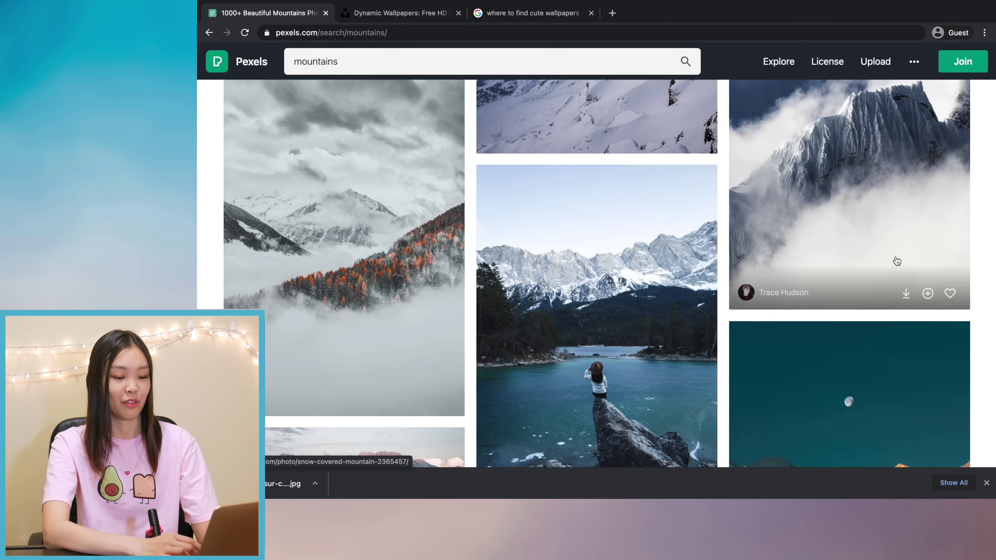
{"action": "scroll", "coordinate": [897, 261], "scroll_direction": "down", "scroll_amount": 3}
{"action": "left_click", "coordinate": [367, 408]}
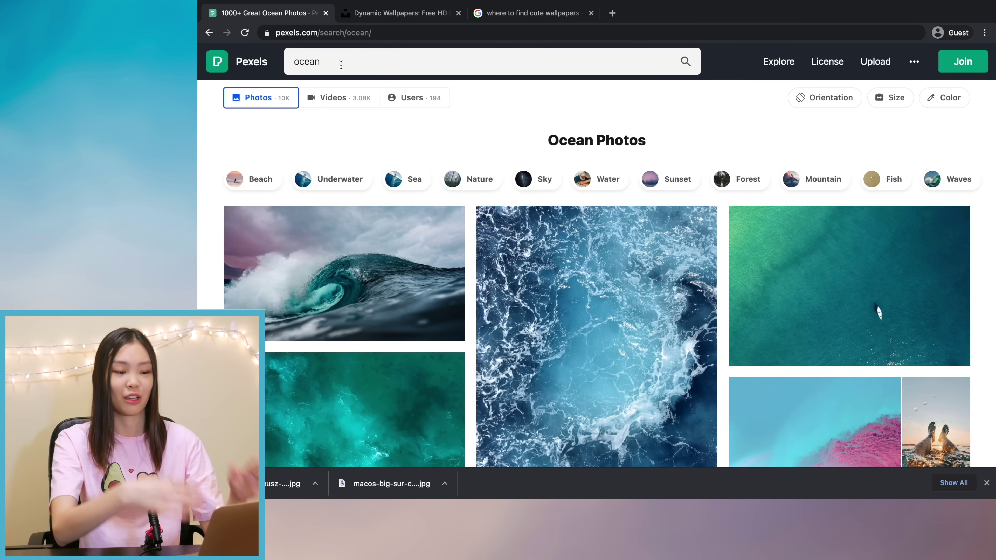
{"action": "scroll", "coordinate": [569, 290], "scroll_direction": "down", "scroll_amount": 10}
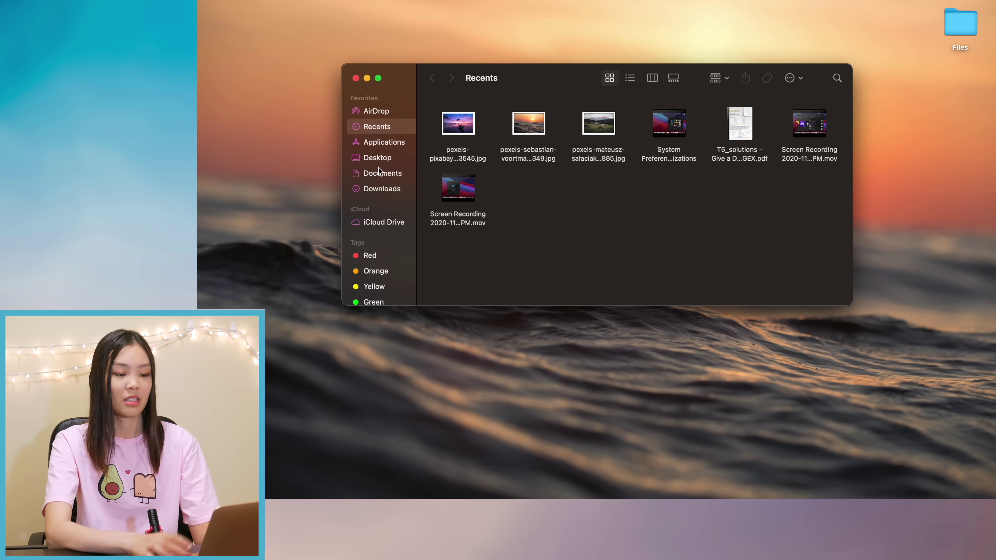
Create a new Wallpaper folder in Documents and show the files as a list
{"action": "left_click", "coordinate": [380, 175]}
{"action": "left_click", "coordinate": [509, 181]}
{"action": "type", "text": "Wak"}
{"action": "type", "text": "lpaper"}
{"action": "key", "text": "Return"}
{"action": "key", "text": "cmd+2"}
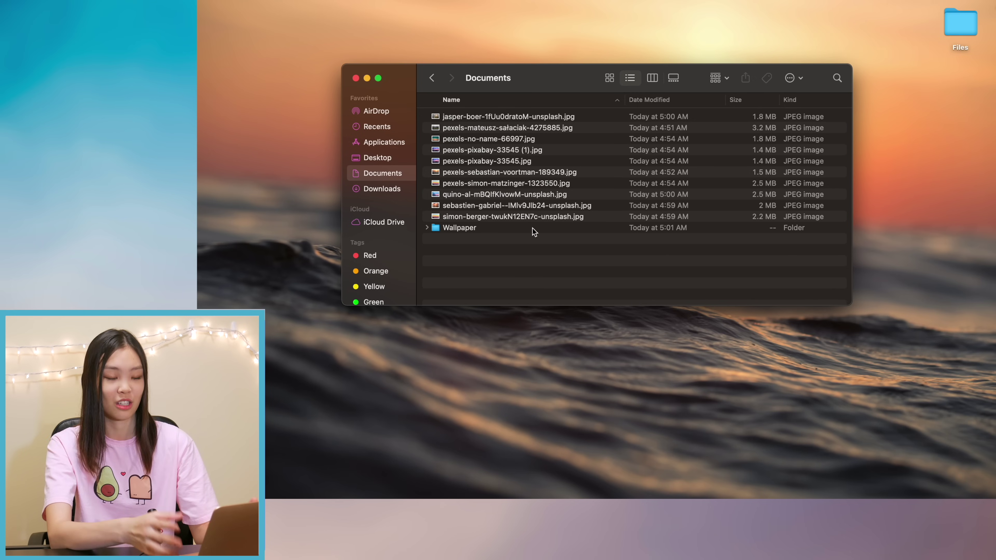
Move all the selected JPEG images into the Wallpaper folder and confirm its contents
{"action": "left_click", "coordinate": [525, 215]}
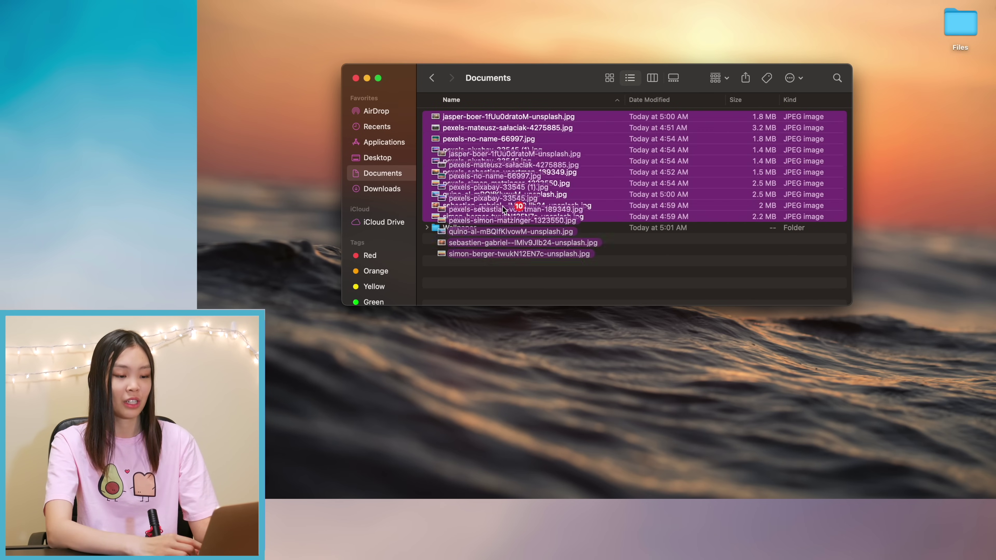
{"action": "left_click_drag", "start_coordinate": [505, 228], "coordinate": [459, 227]}
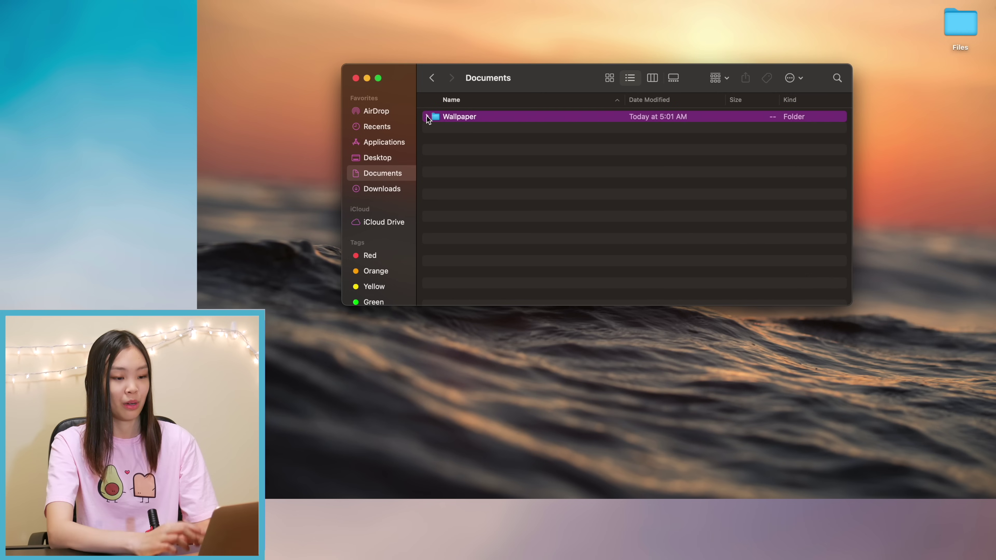
{"action": "left_click", "coordinate": [428, 117]}
{"action": "left_click", "coordinate": [816, 469]}
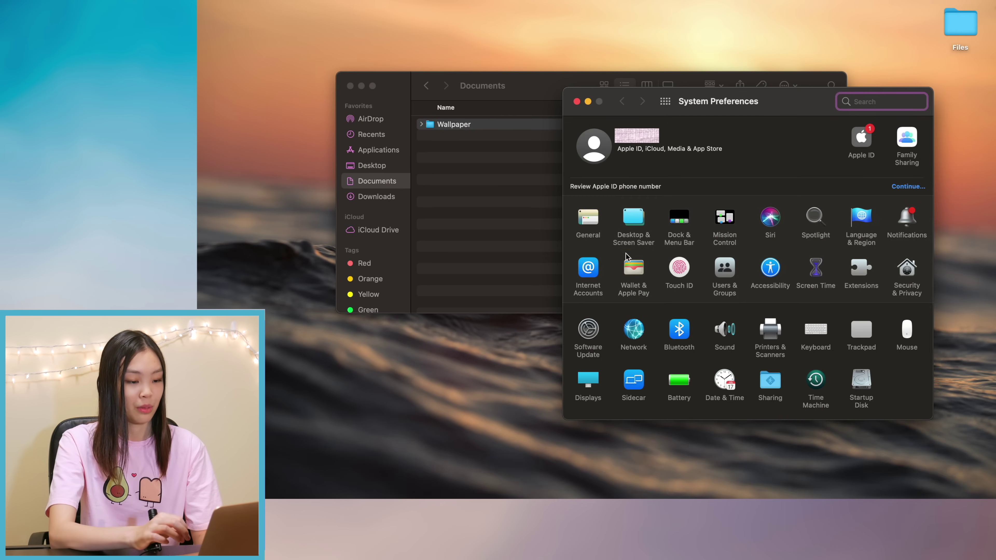
Add the Wallpaper folder as desktop pictures changing every 5 seconds, then close both windows
{"action": "left_click", "coordinate": [634, 219]}
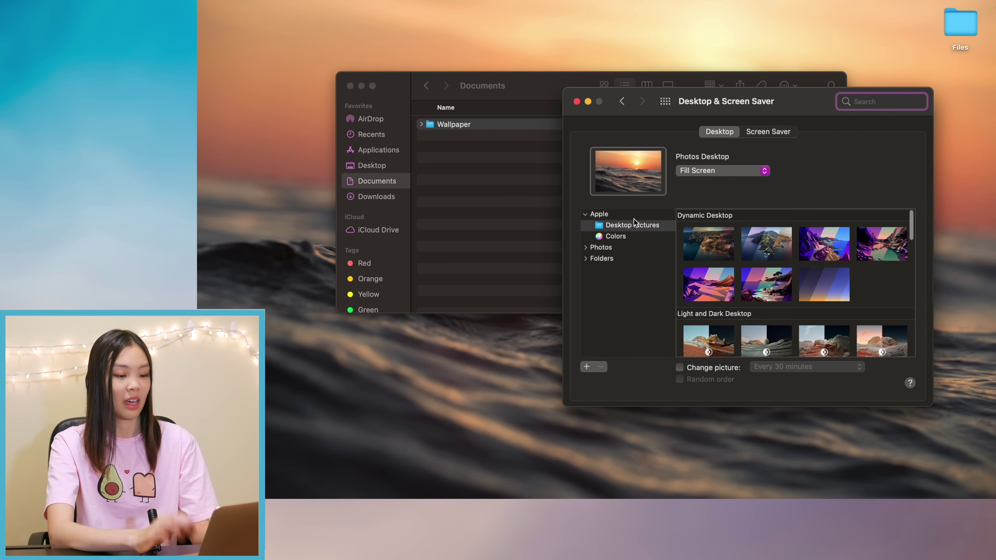
{"action": "left_click", "coordinate": [587, 367]}
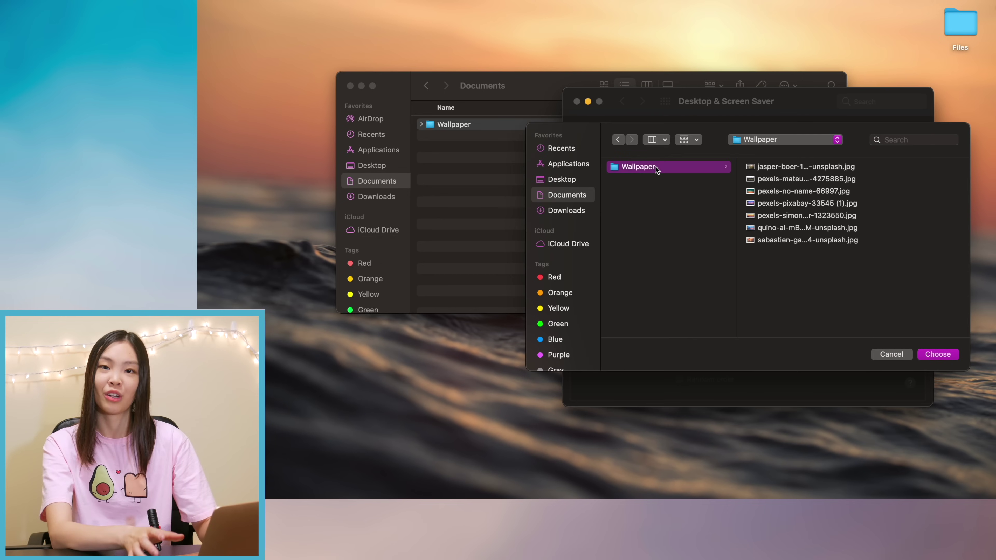
{"action": "left_click", "coordinate": [948, 359]}
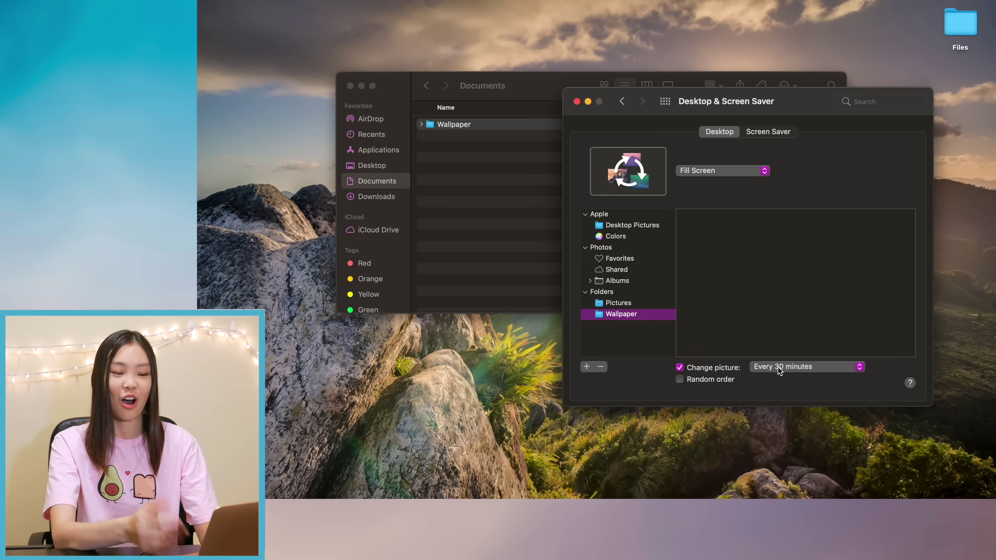
{"action": "left_click", "coordinate": [777, 367]}
{"action": "left_click", "coordinate": [783, 324]}
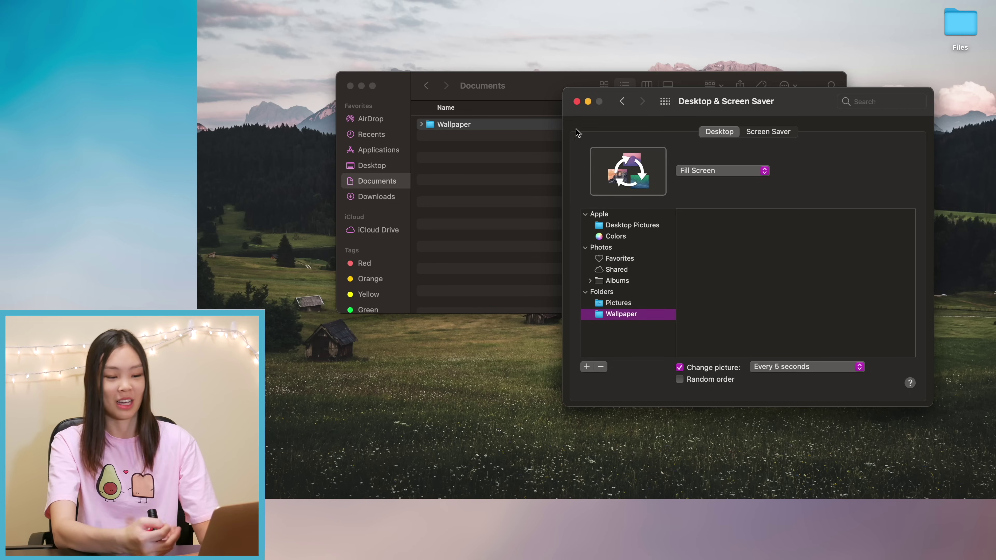
{"action": "left_click", "coordinate": [350, 87]}
{"action": "left_click", "coordinate": [577, 102]}
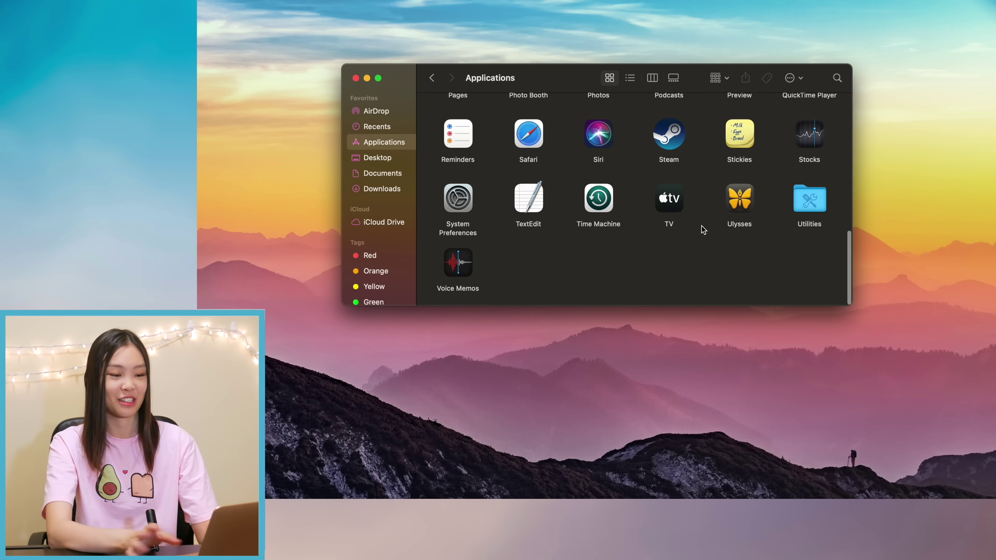
Move Keynote from Applications to the Trash, leaving iMovie untouched
{"action": "scroll", "coordinate": [703, 230], "scroll_direction": "up", "scroll_amount": 15}
{"action": "scroll", "coordinate": [684, 206], "scroll_direction": "down", "scroll_amount": 5}
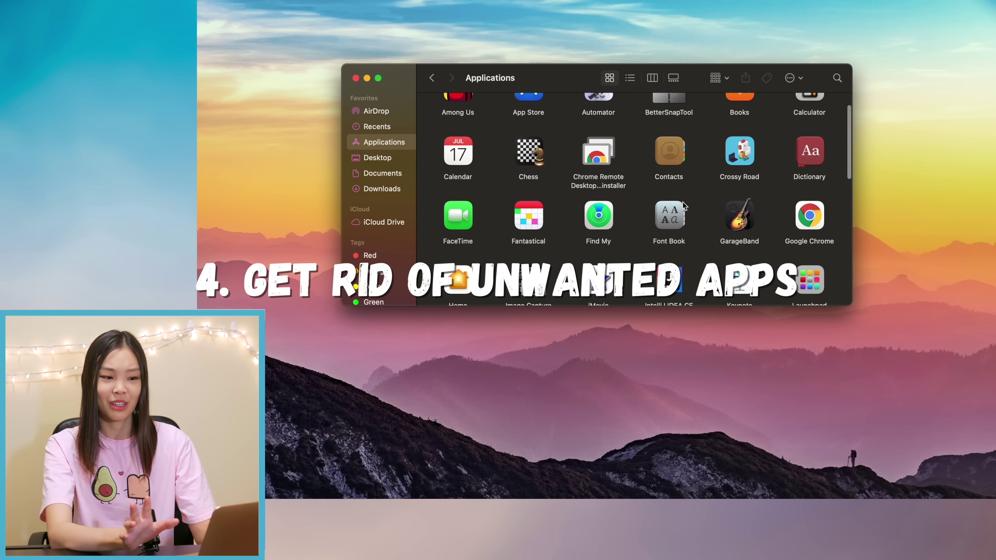
{"action": "right_click", "coordinate": [603, 224]}
{"action": "left_click", "coordinate": [626, 188]}
{"action": "scroll", "coordinate": [626, 187], "scroll_direction": "down", "scroll_amount": 1}
{"action": "scroll", "coordinate": [667, 168], "scroll_direction": "down", "scroll_amount": 1}
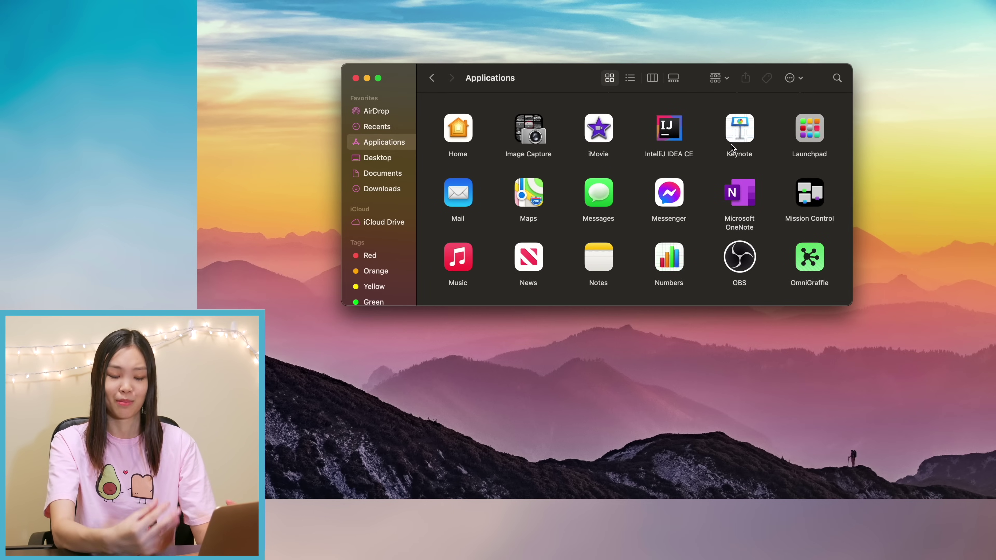
{"action": "right_click", "coordinate": [738, 138]}
{"action": "left_click", "coordinate": [756, 175]}
Move the Numbers app to the Trash as well
{"action": "scroll", "coordinate": [717, 184], "scroll_direction": "down", "scroll_amount": 6}
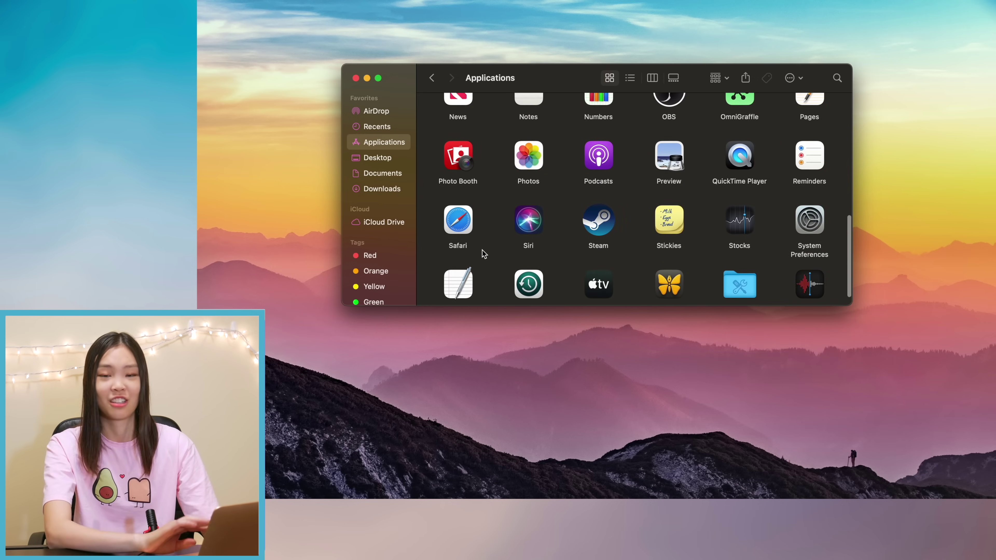
{"action": "scroll", "coordinate": [482, 253], "scroll_direction": "up", "scroll_amount": 5}
{"action": "right_click", "coordinate": [596, 214]}
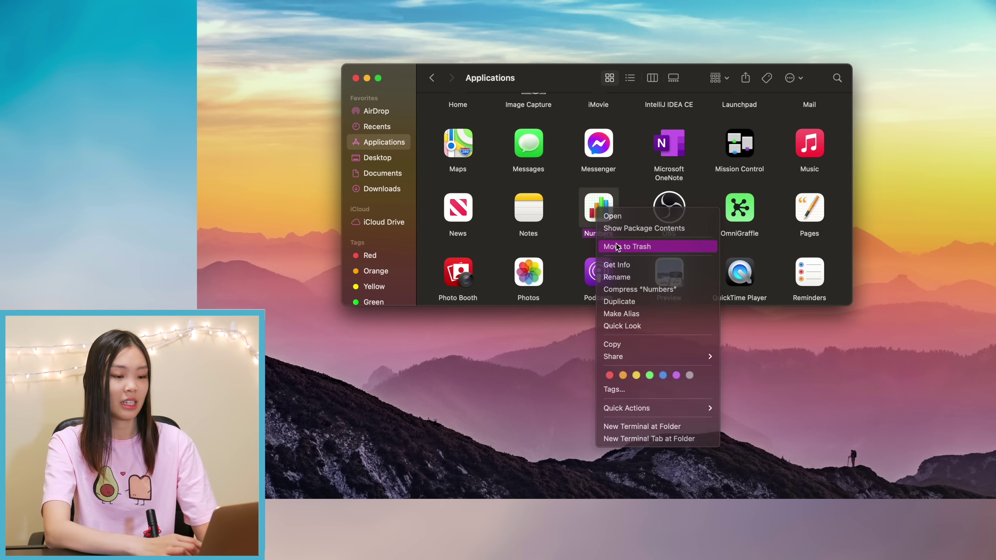
{"action": "left_click", "coordinate": [626, 247]}
{"action": "scroll", "coordinate": [663, 214], "scroll_direction": "down", "scroll_amount": 4}
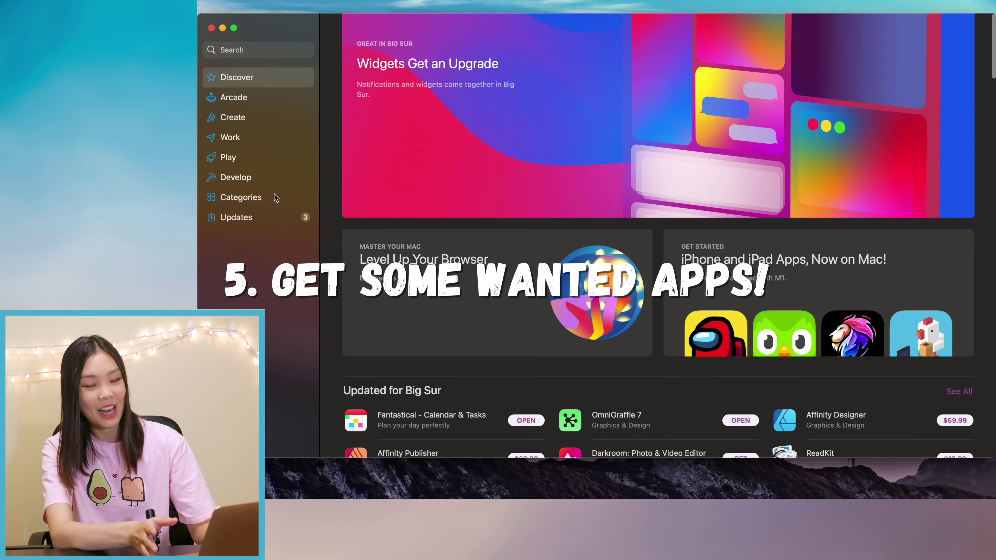
Install Pixel Widgets from the 'Widgets Get an Upgrade' story
{"action": "left_click", "coordinate": [651, 117]}
{"action": "scroll", "coordinate": [926, 367], "scroll_direction": "down", "scroll_amount": 10}
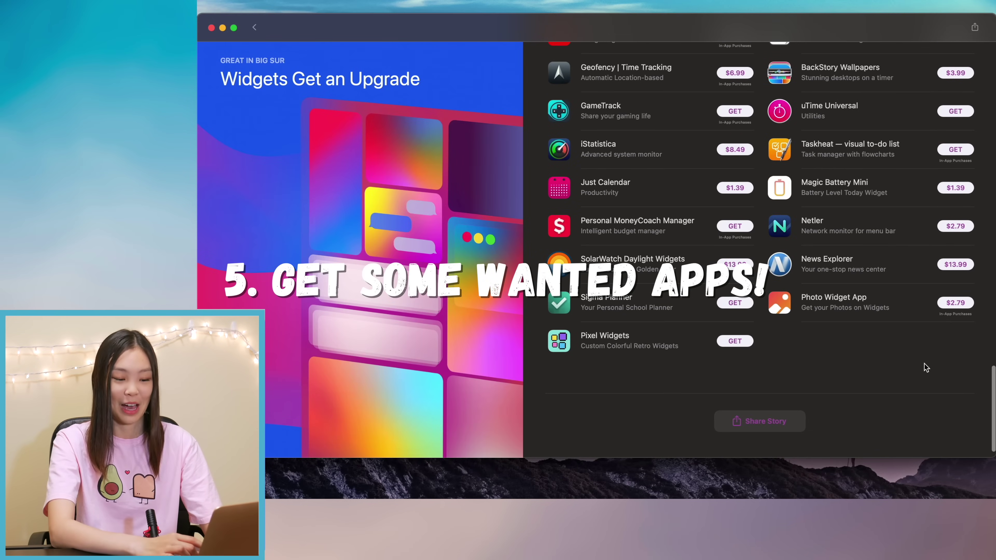
{"action": "left_click", "coordinate": [588, 341]}
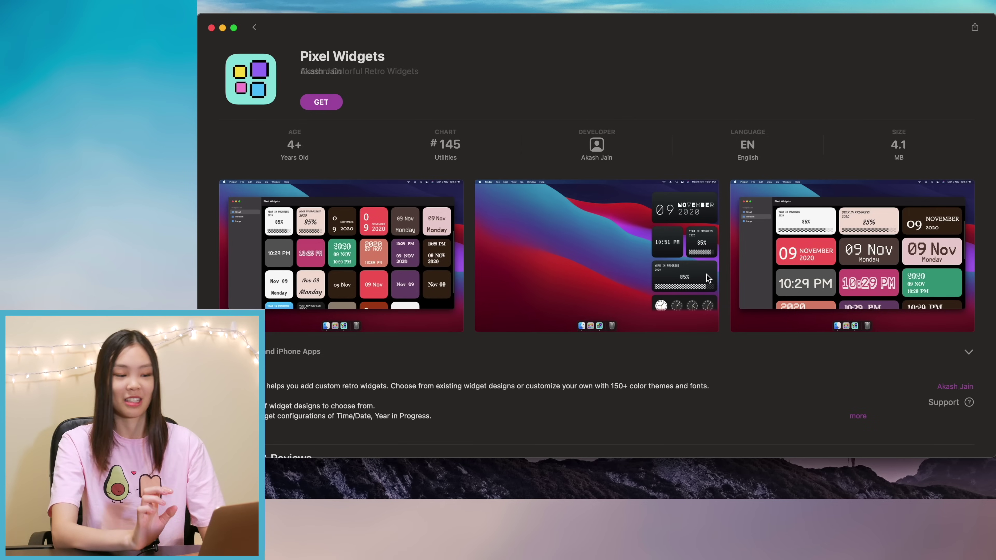
{"action": "left_click", "coordinate": [320, 103]}
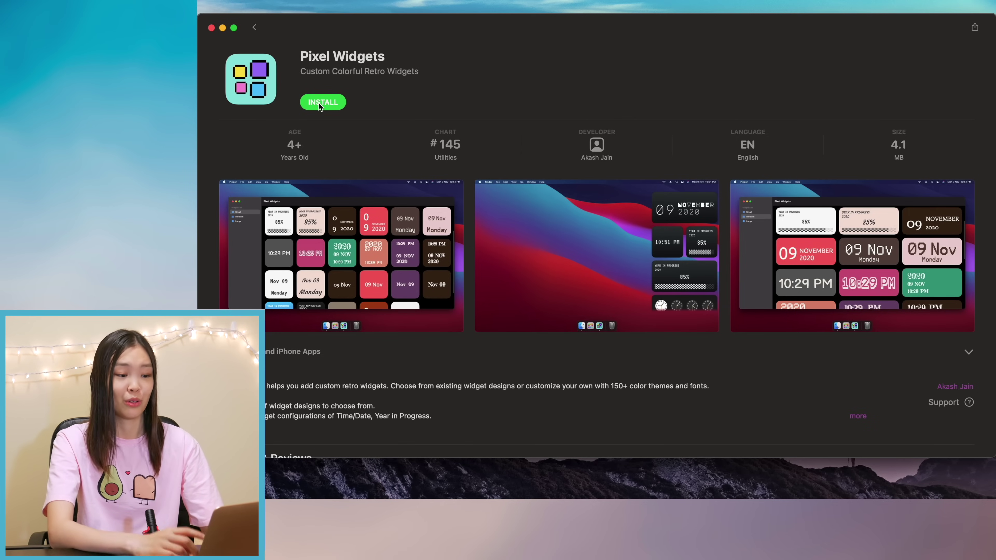
{"action": "left_click", "coordinate": [319, 102]}
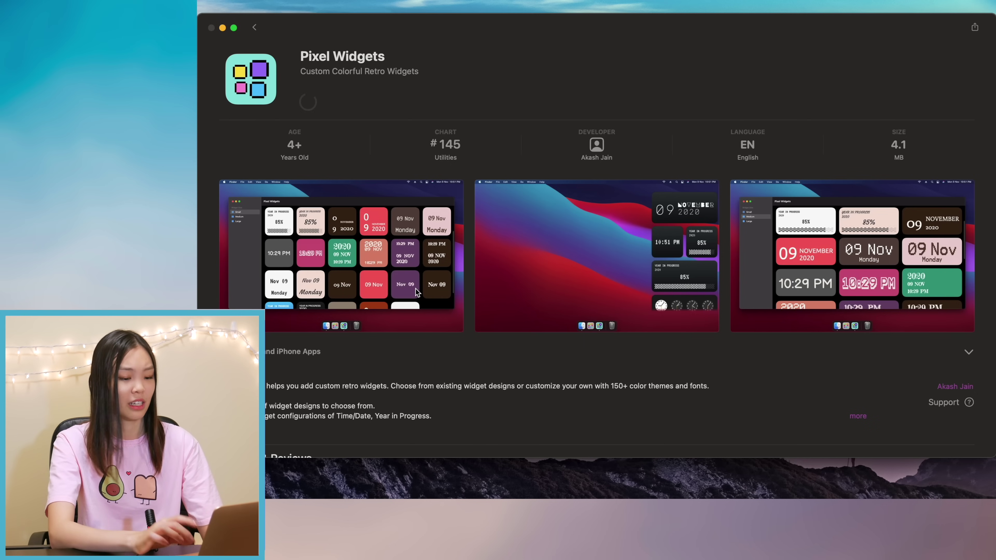
Return to the 'widgets' search results and scroll through the listed apps
{"action": "left_click", "coordinate": [254, 28]}
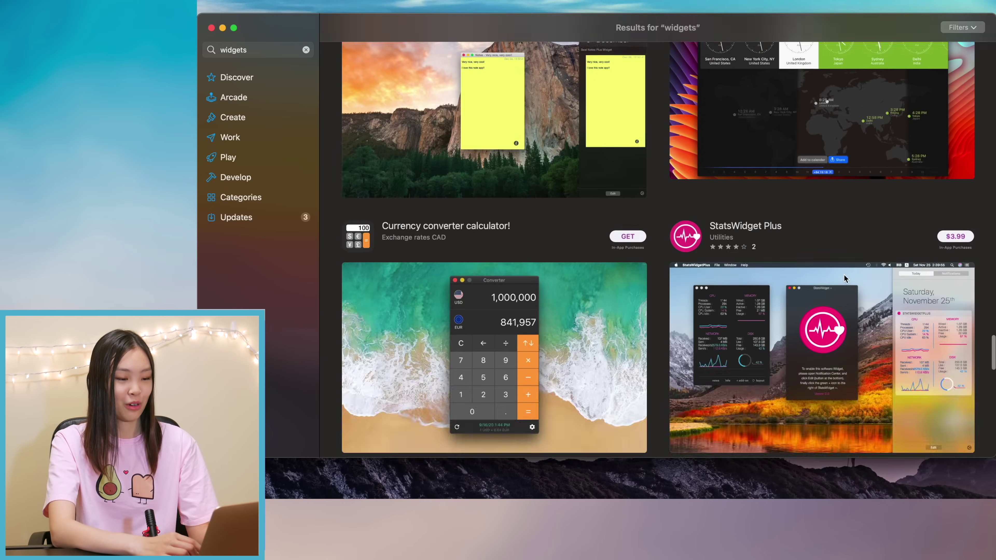
{"action": "scroll", "coordinate": [843, 274], "scroll_direction": "down", "scroll_amount": 10}
{"action": "scroll", "coordinate": [541, 133], "scroll_direction": "down", "scroll_amount": 8}
{"action": "scroll", "coordinate": [803, 233], "scroll_direction": "up", "scroll_amount": 10}
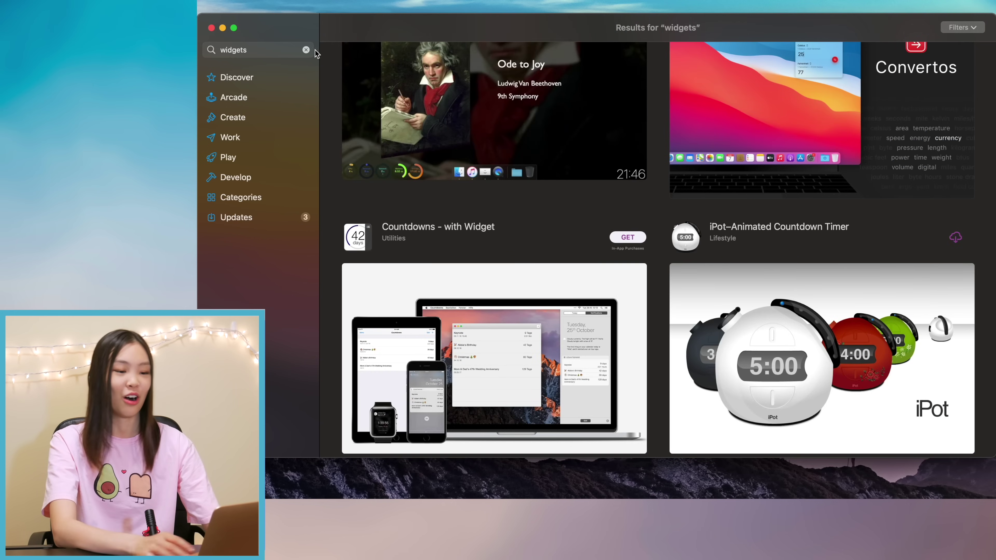
Search the App Store for 'countdown' apps
{"action": "left_click", "coordinate": [305, 49]}
{"action": "type", "text": "countdown"}
{"action": "key", "text": "Return"}
{"action": "scroll", "coordinate": [647, 274], "scroll_direction": "down", "scroll_amount": 5}
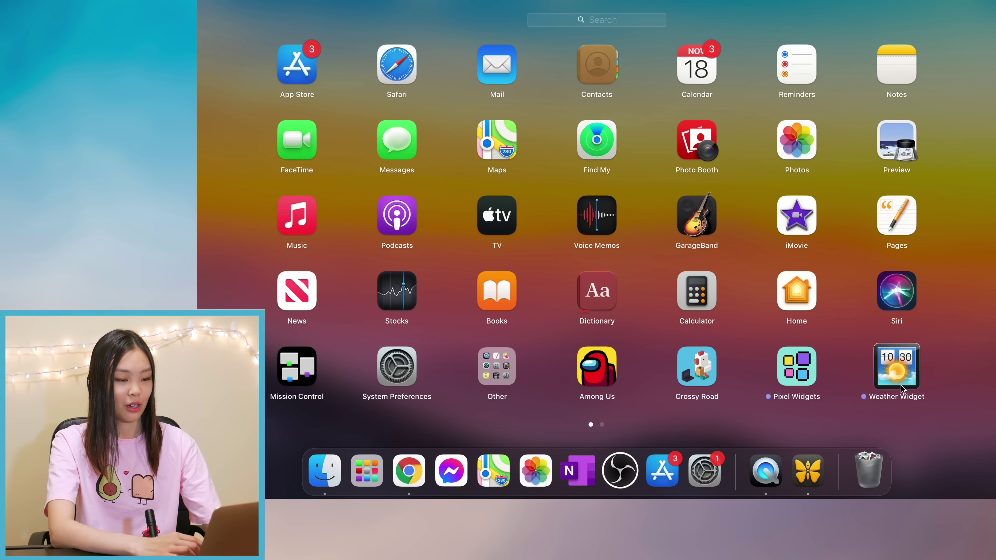
Set Weather Widget to Sleek style at 70% size, then launch Pixel Widgets from Launchpad
{"action": "left_click", "coordinate": [901, 385]}
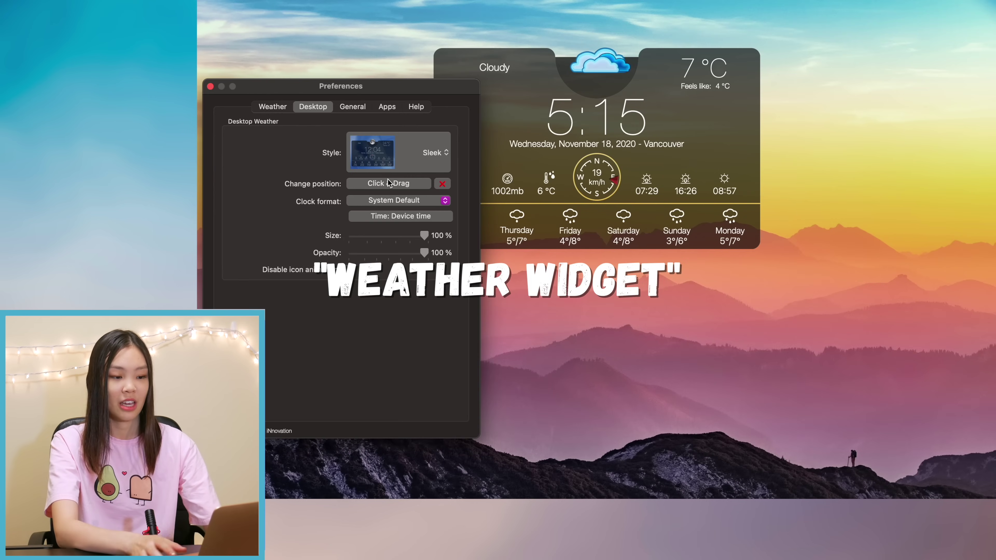
{"action": "left_click", "coordinate": [422, 154]}
{"action": "left_click", "coordinate": [418, 129]}
{"action": "left_click", "coordinate": [427, 161]}
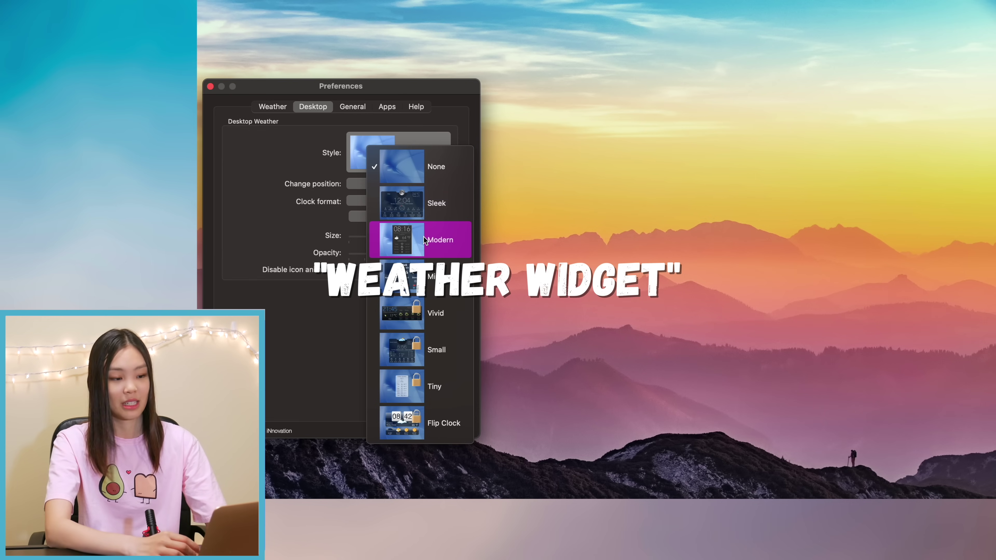
{"action": "left_click", "coordinate": [440, 240]}
{"action": "left_click", "coordinate": [435, 153]}
{"action": "left_click", "coordinate": [437, 118]}
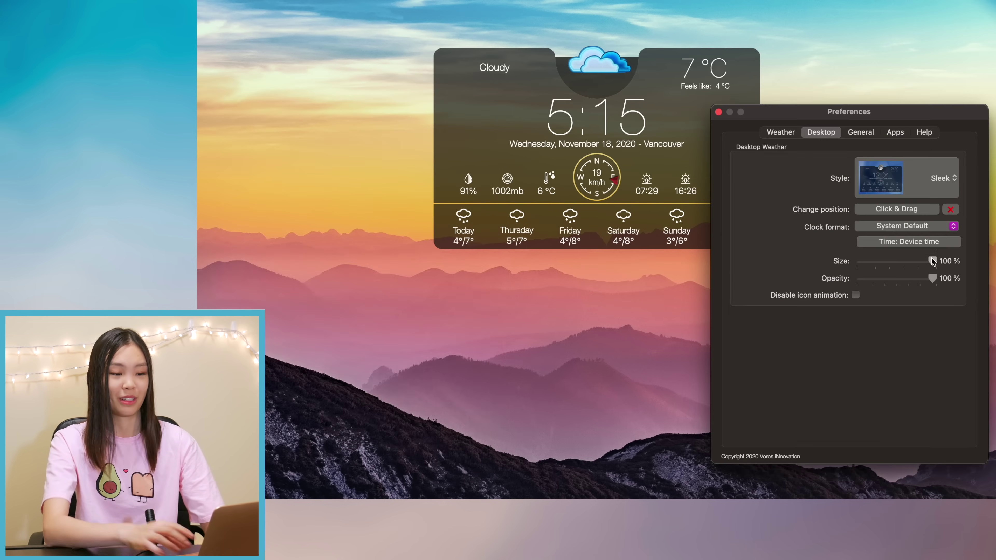
{"action": "left_click_drag", "start_coordinate": [929, 260], "coordinate": [890, 260]}
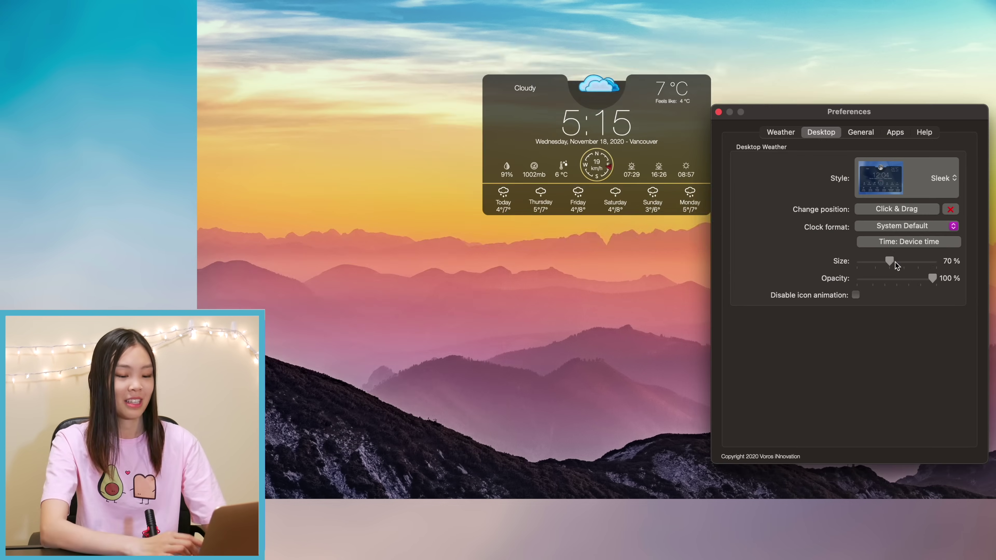
{"action": "key", "text": "F4"}
{"action": "left_click", "coordinate": [782, 375]}
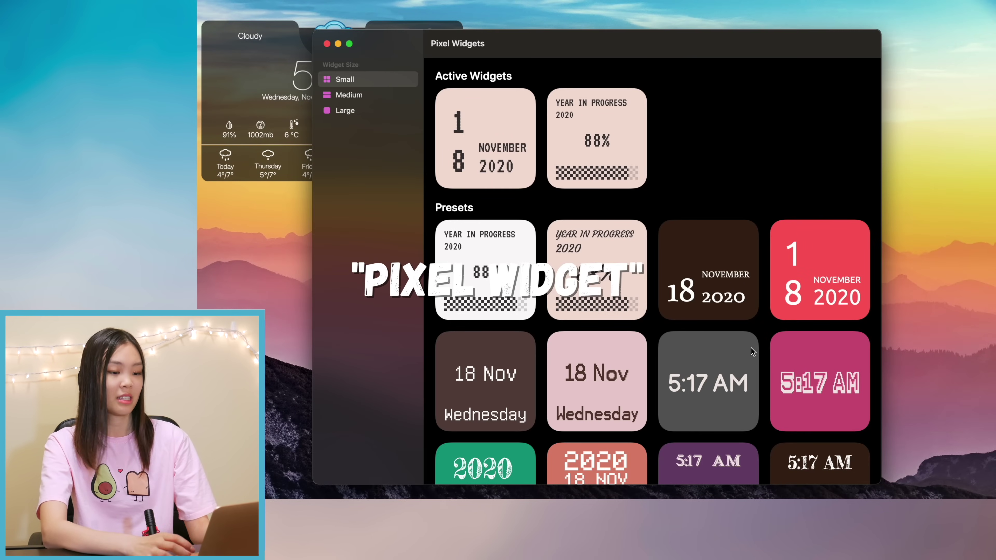
Make the Year in Progress and 18 November small presets active widgets
{"action": "left_click_drag", "start_coordinate": [642, 38], "coordinate": [652, 14]}
{"action": "scroll", "coordinate": [644, 277], "scroll_direction": "down", "scroll_amount": 3}
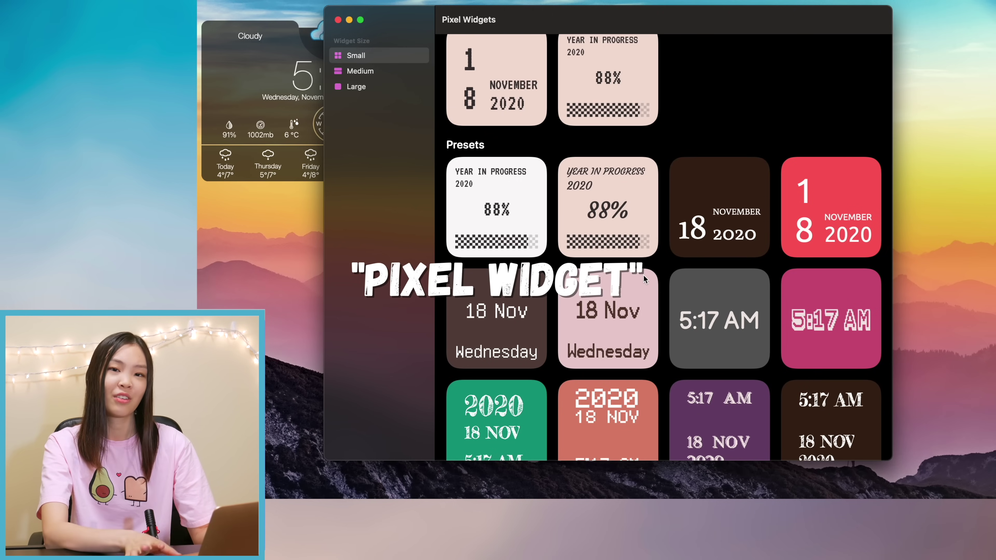
{"action": "scroll", "coordinate": [644, 277], "scroll_direction": "down", "scroll_amount": 2}
{"action": "scroll", "coordinate": [644, 278], "scroll_direction": "up", "scroll_amount": 2}
{"action": "scroll", "coordinate": [644, 277], "scroll_direction": "down", "scroll_amount": 3}
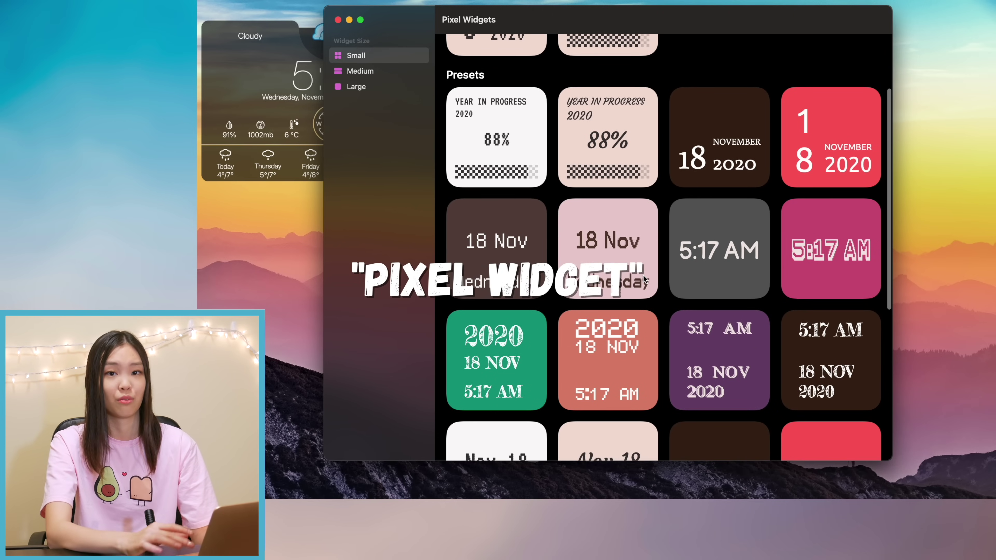
{"action": "left_click", "coordinate": [593, 147]}
{"action": "left_click", "coordinate": [617, 234]}
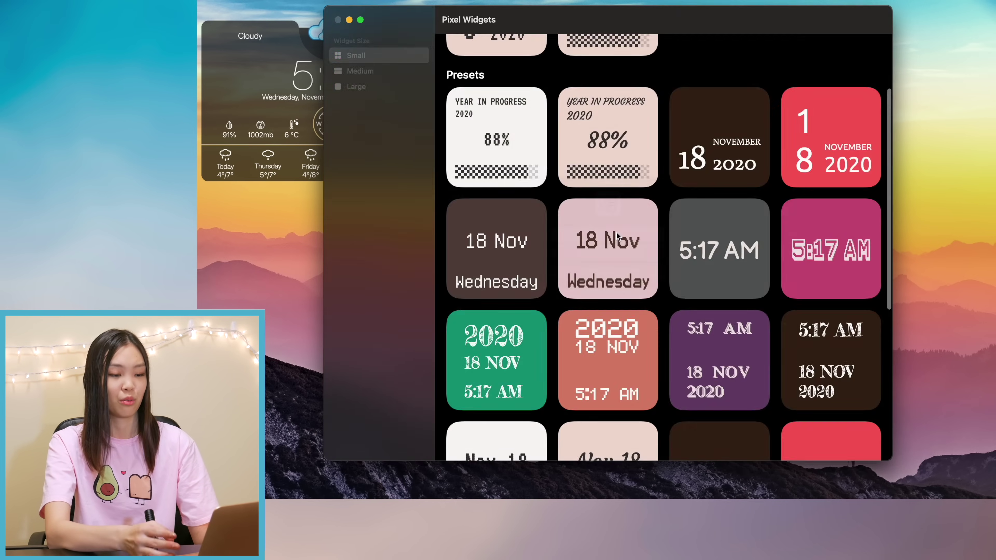
{"action": "scroll", "coordinate": [728, 288], "scroll_direction": "down", "scroll_amount": 2}
{"action": "scroll", "coordinate": [727, 289], "scroll_direction": "up", "scroll_amount": 3}
{"action": "left_click", "coordinate": [719, 184]}
{"action": "left_click", "coordinate": [646, 235]}
Open the Nov 18 Wednesday preset in the widget editor, then close it unchanged
{"action": "scroll", "coordinate": [646, 239], "scroll_direction": "up", "scroll_amount": 2}
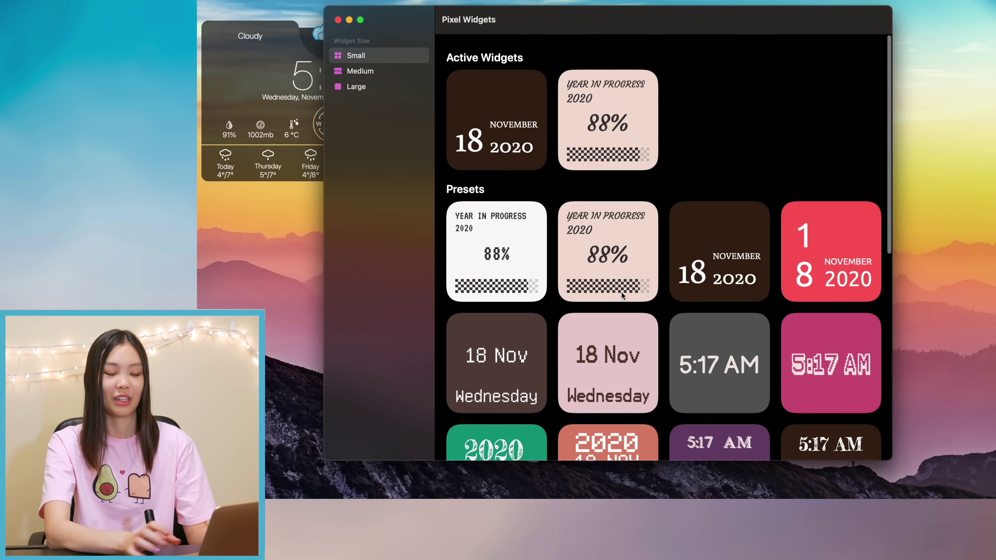
{"action": "scroll", "coordinate": [623, 289], "scroll_direction": "down", "scroll_amount": 10}
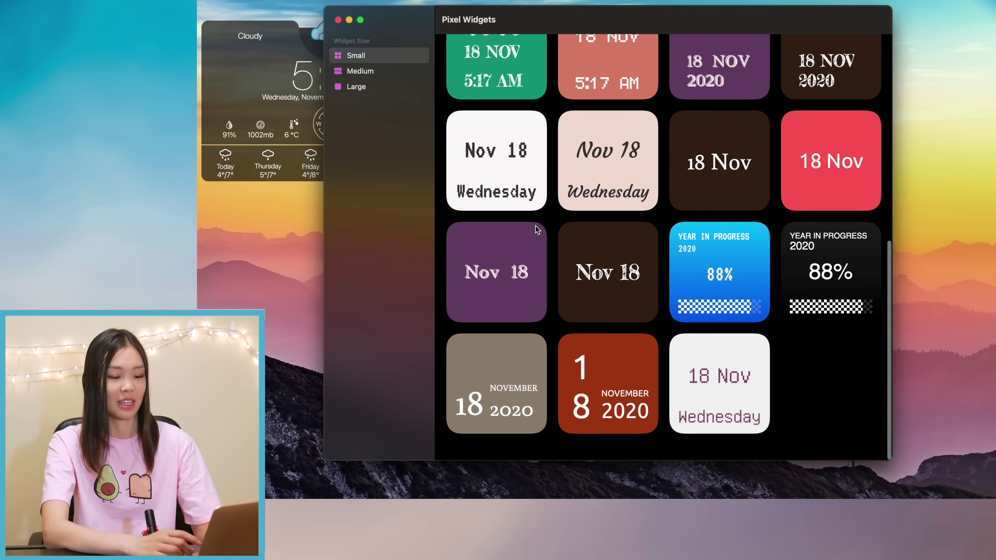
{"action": "left_click", "coordinate": [537, 205]}
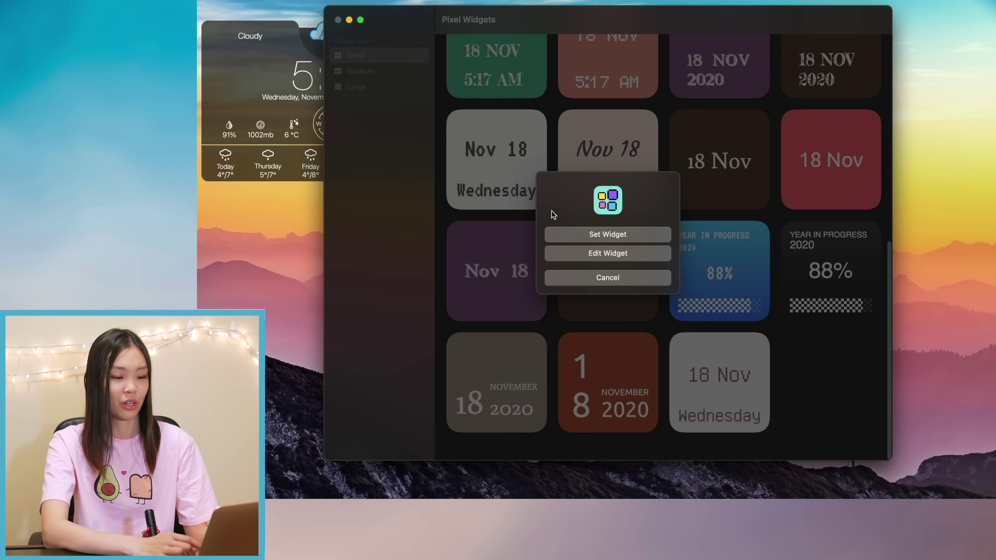
{"action": "left_click", "coordinate": [607, 254]}
{"action": "left_click", "coordinate": [472, 60]}
Give the brown medium 18 November date widget a salmon theme background
{"action": "left_click", "coordinate": [360, 71]}
{"action": "scroll", "coordinate": [558, 241], "scroll_direction": "down", "scroll_amount": 4}
{"action": "left_click", "coordinate": [553, 251]}
{"action": "left_click", "coordinate": [600, 251]}
{"action": "left_click", "coordinate": [510, 222]}
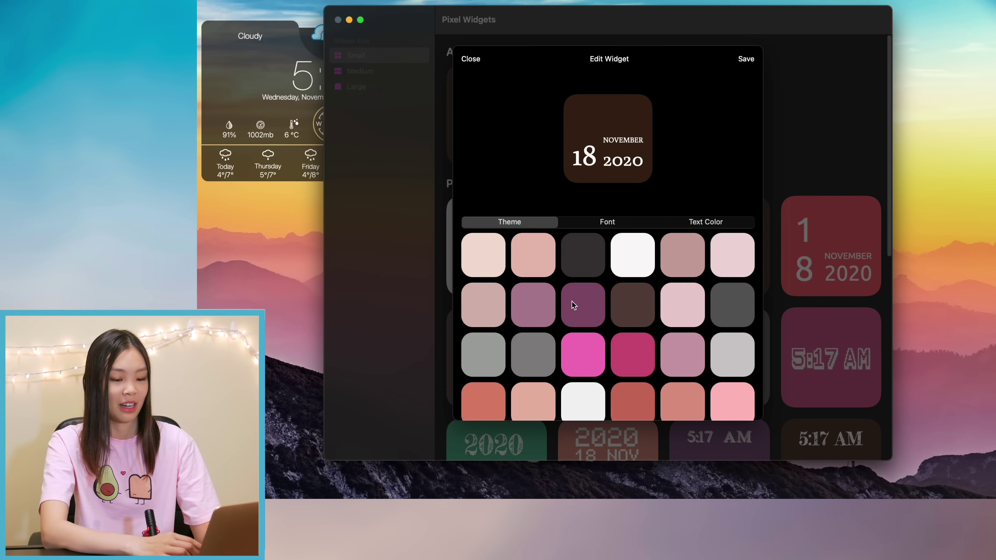
{"action": "left_click", "coordinate": [632, 382]}
{"action": "scroll", "coordinate": [681, 335], "scroll_direction": "down", "scroll_amount": 1}
{"action": "left_click", "coordinate": [681, 334]}
{"action": "left_click", "coordinate": [607, 222]}
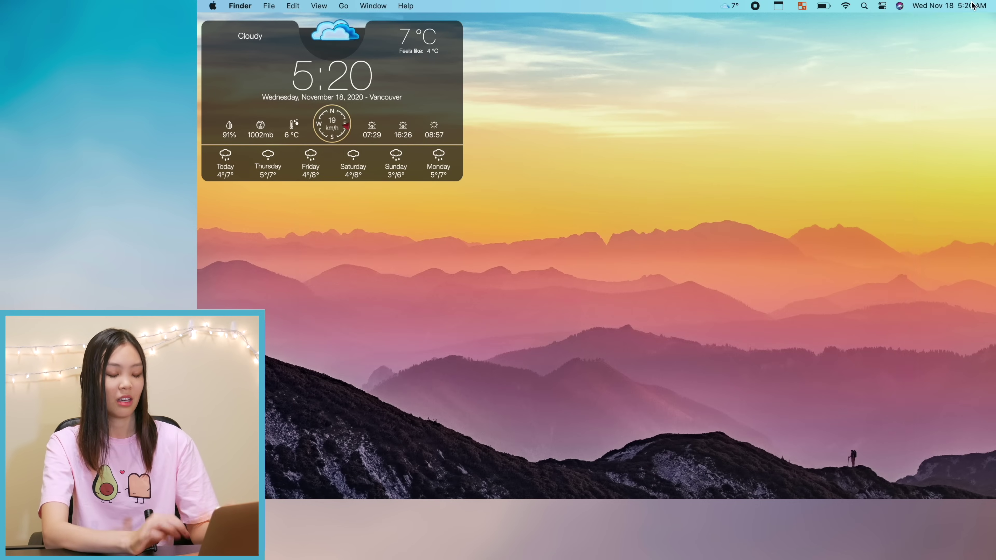
Add a medium World Clock to Notification Center and remove the old small clock
{"action": "left_click", "coordinate": [972, 5]}
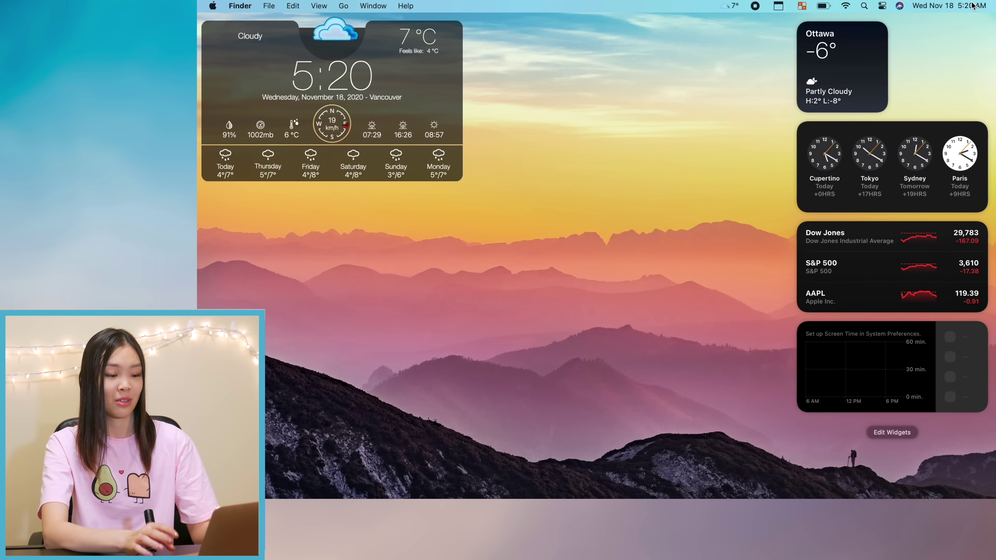
{"action": "left_click", "coordinate": [900, 432]}
{"action": "scroll", "coordinate": [789, 28], "scroll_direction": "down", "scroll_amount": 10}
{"action": "scroll", "coordinate": [526, 206], "scroll_direction": "down", "scroll_amount": 10}
{"action": "scroll", "coordinate": [525, 206], "scroll_direction": "down", "scroll_amount": 5}
{"action": "scroll", "coordinate": [526, 206], "scroll_direction": "up", "scroll_amount": 15}
{"action": "left_click", "coordinate": [297, 106]}
{"action": "scroll", "coordinate": [871, 75], "scroll_direction": "up", "scroll_amount": 3}
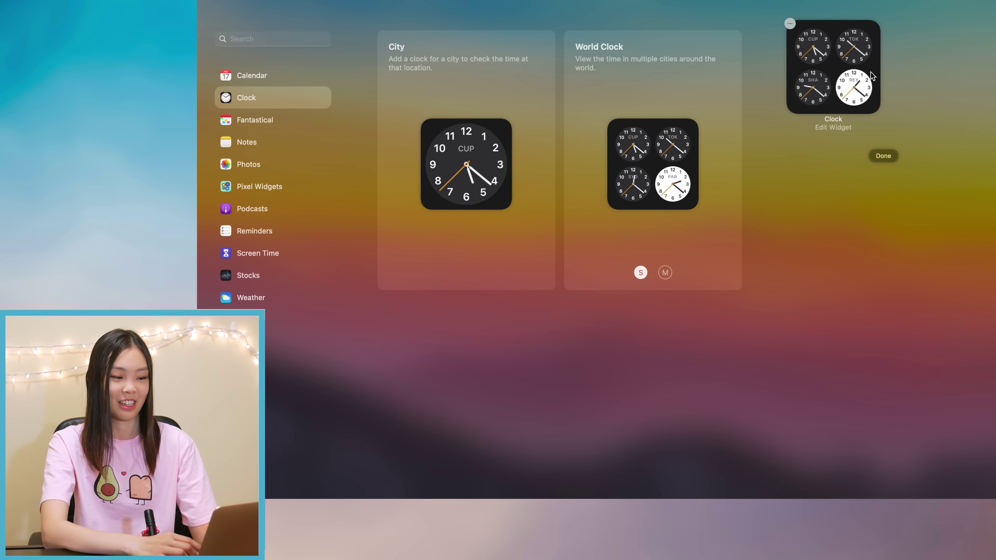
{"action": "left_click", "coordinate": [665, 274]}
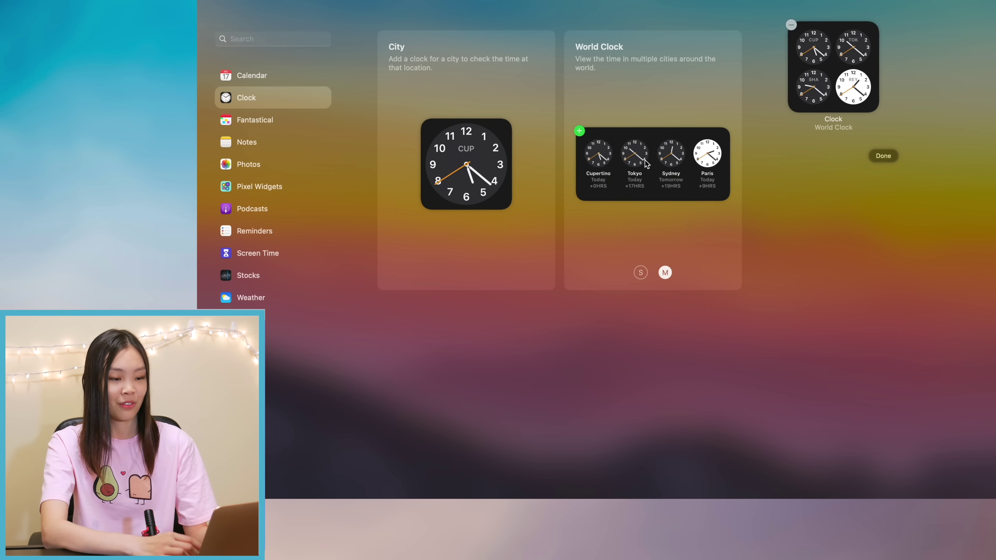
{"action": "left_click_drag", "start_coordinate": [646, 164], "coordinate": [860, 46]}
{"action": "left_click", "coordinate": [790, 147]}
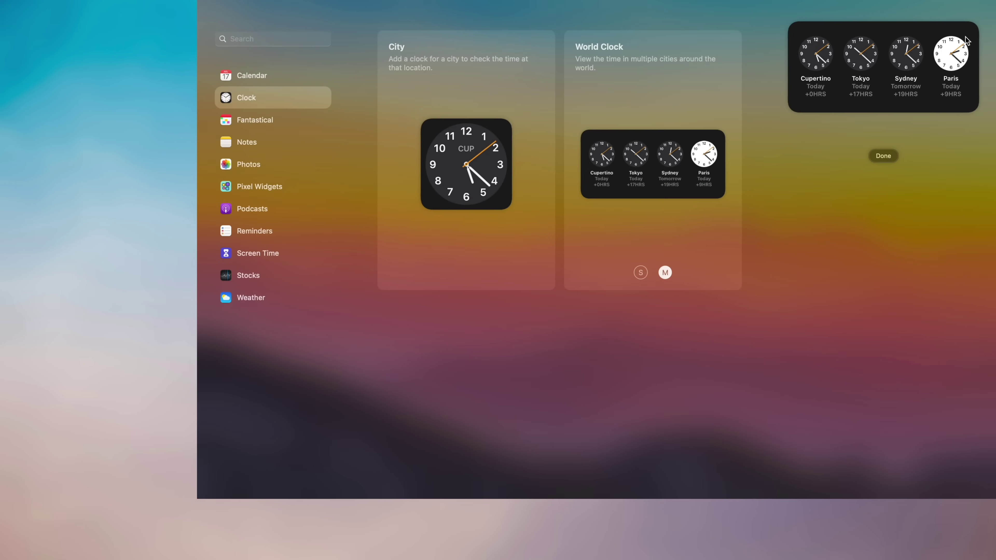
Add the Pixel Widgets Date/Time and Year in Progress widgets to Notification Center
{"action": "left_click", "coordinate": [253, 187]}
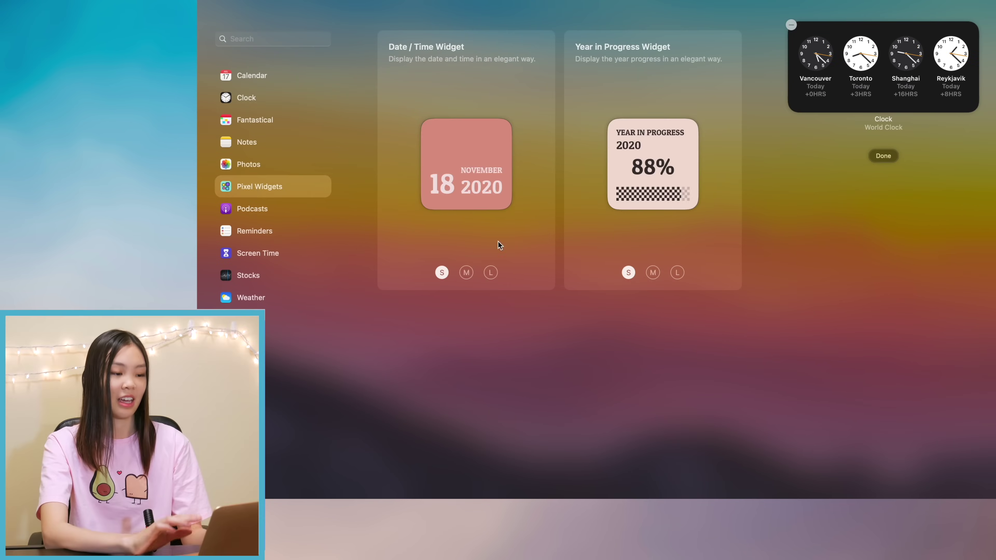
{"action": "left_click_drag", "start_coordinate": [500, 204], "coordinate": [823, 59]}
{"action": "left_click_drag", "start_coordinate": [653, 164], "coordinate": [882, 135]}
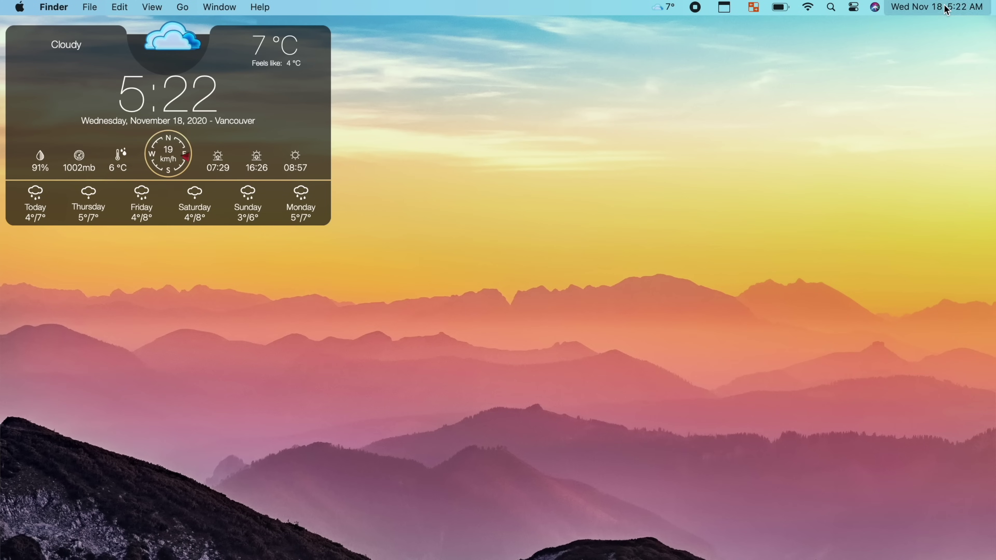
Allow Mini Calendar to run at startup and open the Moon Calendar menu bar popup
{"action": "left_click", "coordinate": [946, 8]}
{"action": "left_click", "coordinate": [946, 8]}
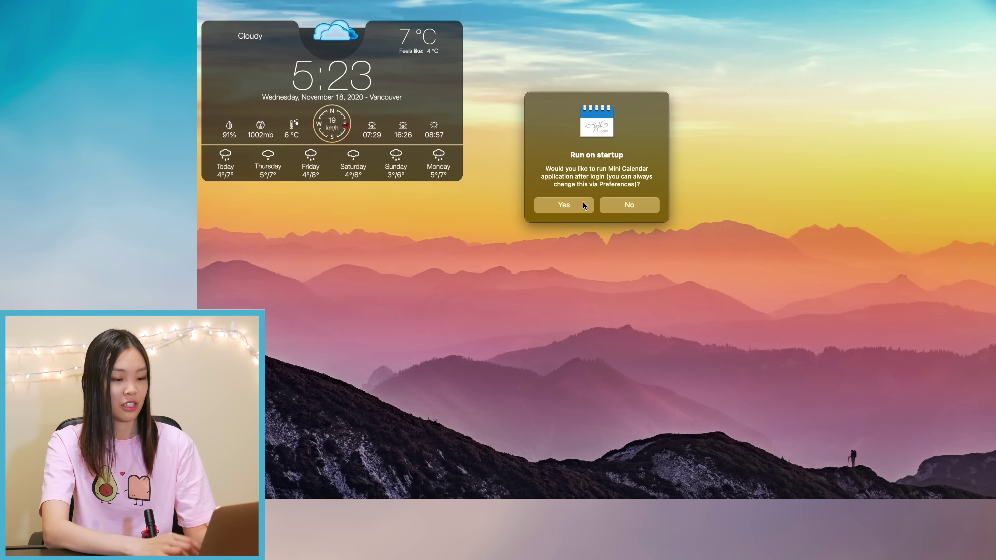
{"action": "left_click", "coordinate": [583, 202]}
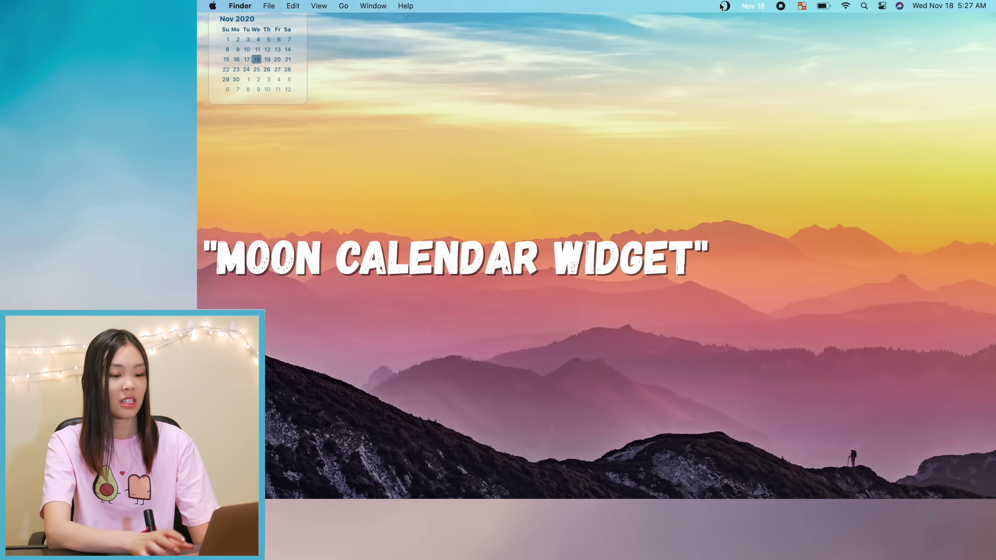
{"action": "left_click", "coordinate": [723, 6]}
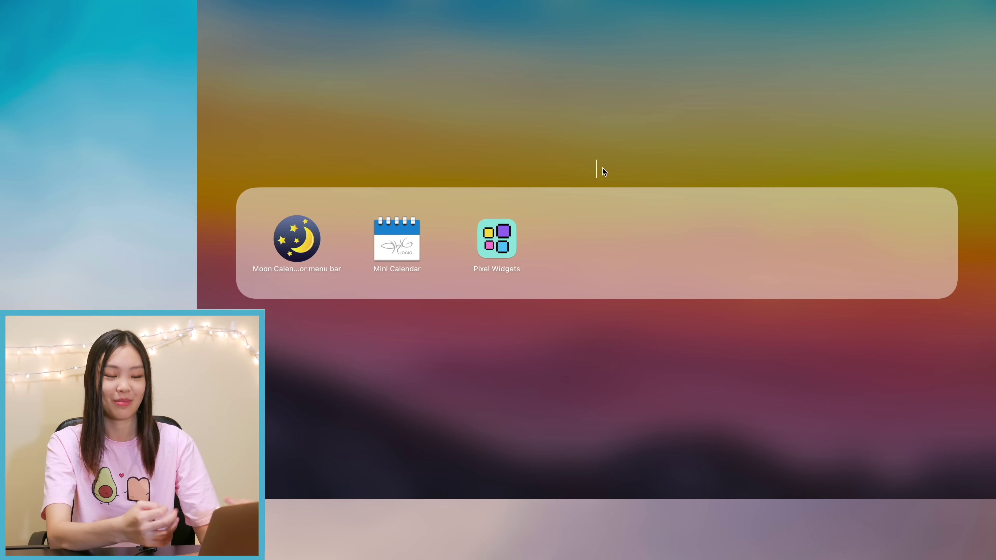
Group TV and GarageBand into a Music folder in Launchpad
{"action": "left_click", "coordinate": [602, 167]}
{"action": "scroll", "coordinate": [579, 388], "scroll_direction": "left", "scroll_amount": 1}
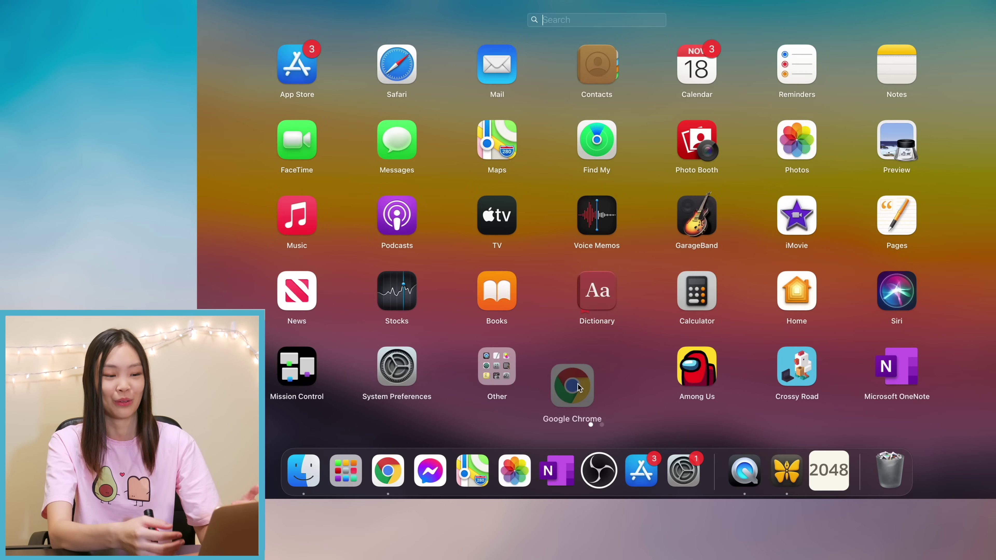
{"action": "left_click_drag", "start_coordinate": [497, 215], "coordinate": [606, 229]}
Put Mini Calendar and Moon Calendar in a folder named "don't use"
{"action": "scroll", "coordinate": [504, 136], "scroll_direction": "right", "scroll_amount": 1}
{"action": "left_click_drag", "start_coordinate": [504, 136], "coordinate": [525, 140]}
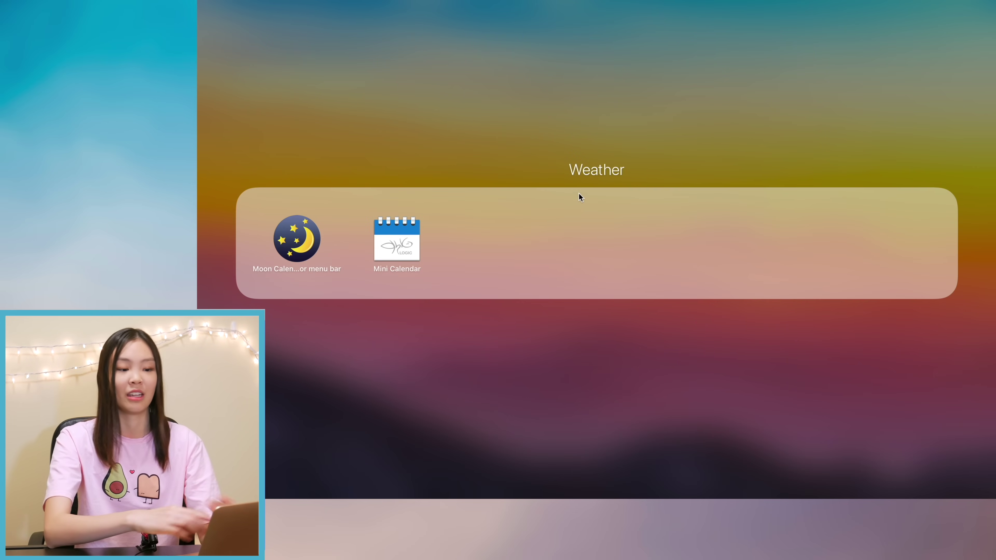
{"action": "left_click", "coordinate": [603, 170]}
{"action": "key", "text": "BackSpace"}
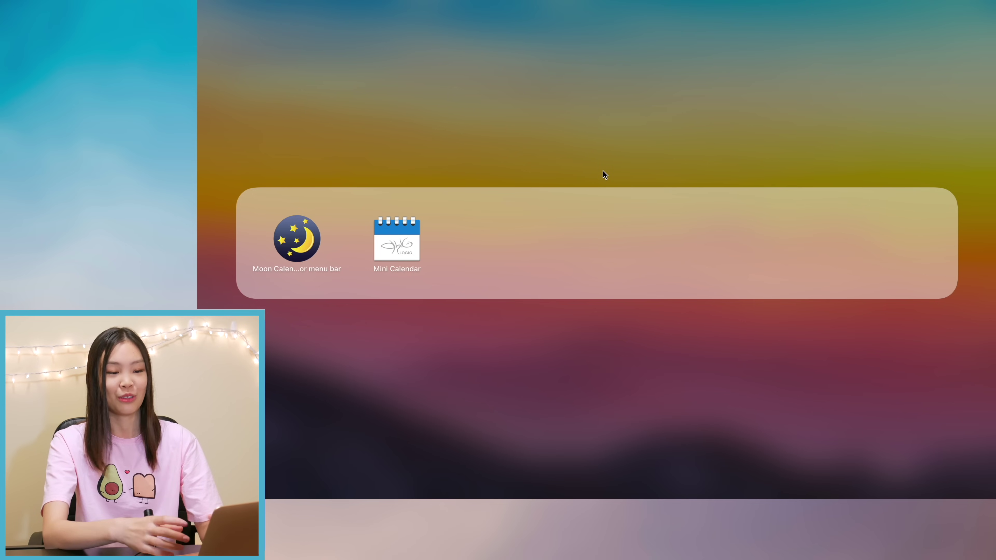
{"action": "type", "text": "don't use"}
{"action": "left_click", "coordinate": [598, 361]}
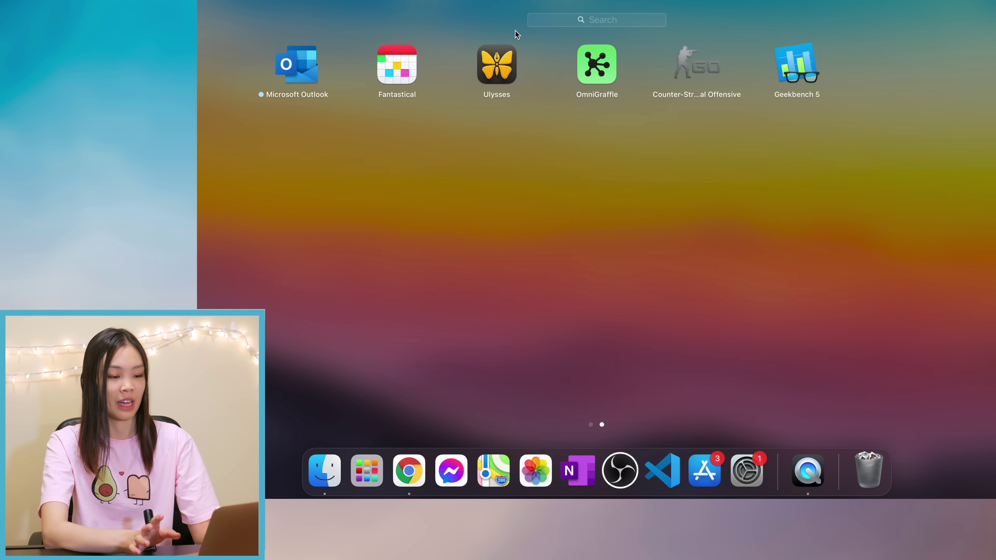
Move Microsoft Outlook onto Launchpad's first page, rearrange icons, and exit Launchpad
{"action": "left_click_drag", "start_coordinate": [296, 65], "coordinate": [430, 471]}
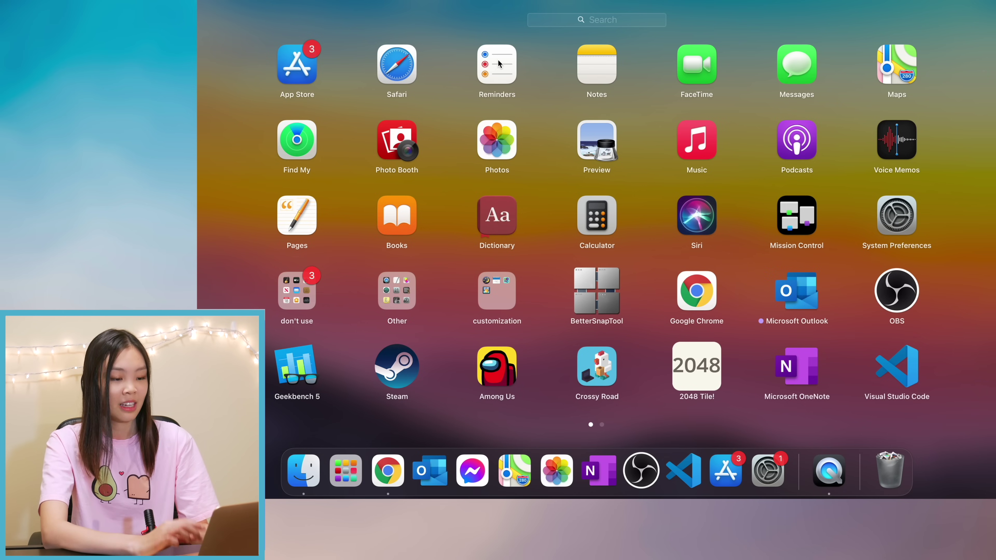
{"action": "left_click_drag", "start_coordinate": [490, 67], "coordinate": [491, 141]}
{"action": "left_click_drag", "start_coordinate": [497, 65], "coordinate": [624, 470]}
{"action": "left_click", "coordinate": [640, 422]}
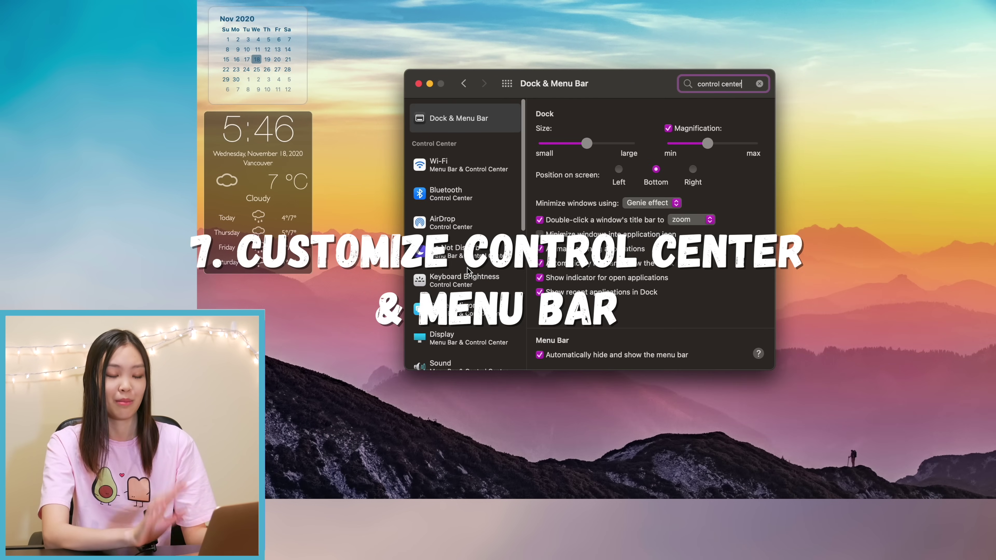
Review the Wi-Fi, Bluetooth and AirDrop menu bar settings in Dock & Menu Bar
{"action": "left_click", "coordinate": [457, 179]}
{"action": "left_click", "coordinate": [452, 198]}
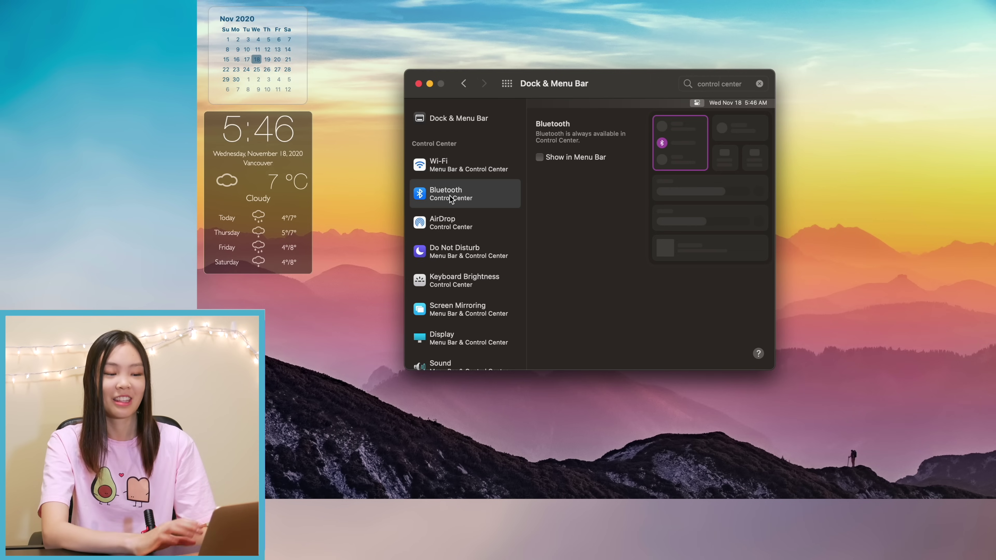
{"action": "left_click", "coordinate": [450, 213]}
{"action": "left_click", "coordinate": [456, 190]}
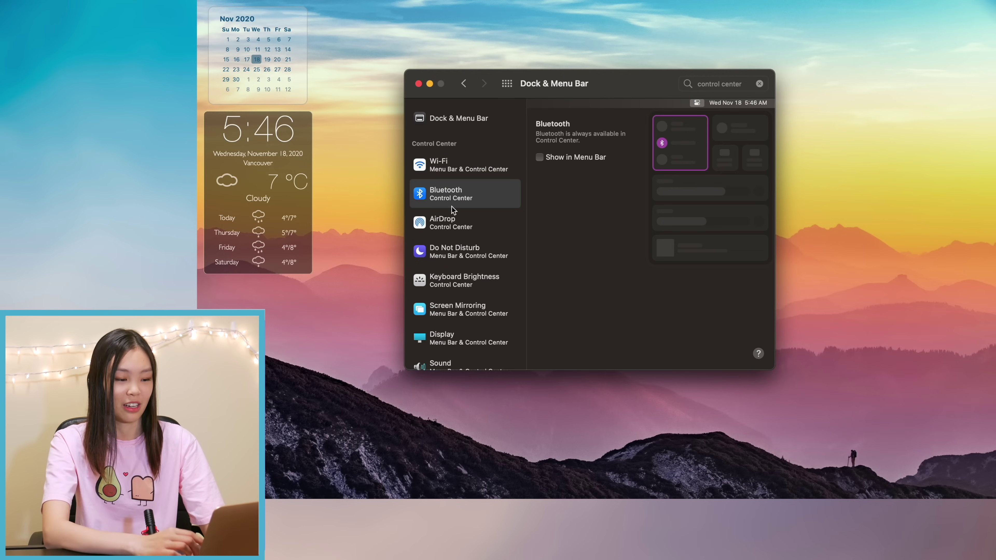
{"action": "left_click", "coordinate": [451, 224]}
{"action": "left_click", "coordinate": [453, 203]}
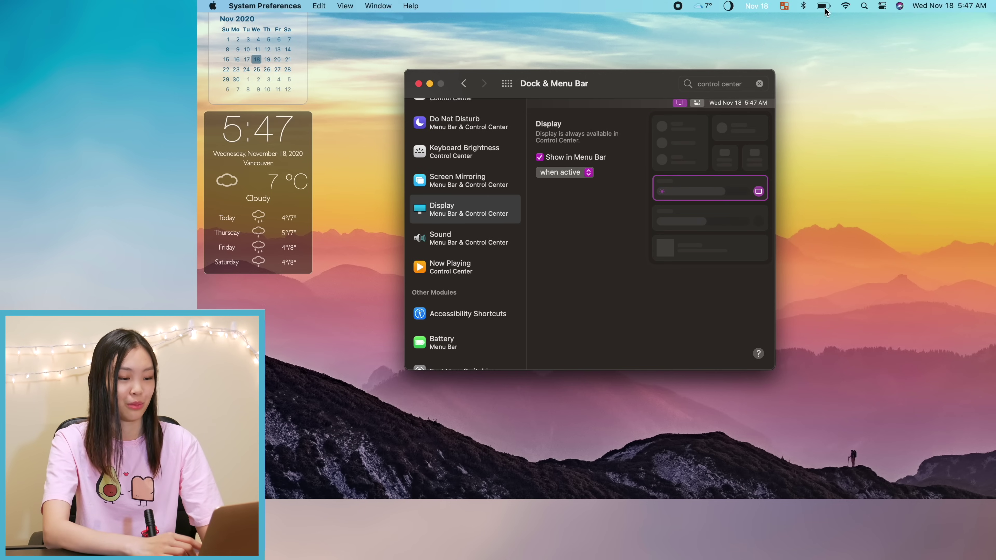
Show the battery percentage and remove Spotlight from the menu bar
{"action": "left_click", "coordinate": [452, 343]}
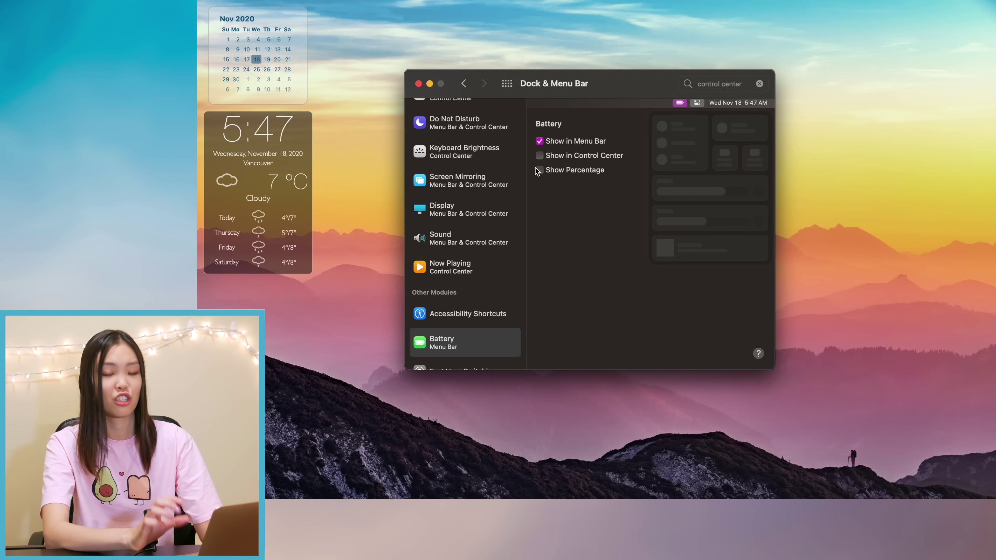
{"action": "left_click", "coordinate": [540, 170]}
{"action": "key", "text": "Down"}
{"action": "key", "text": "Down"}
{"action": "key", "text": "Down"}
{"action": "left_click", "coordinate": [540, 141]}
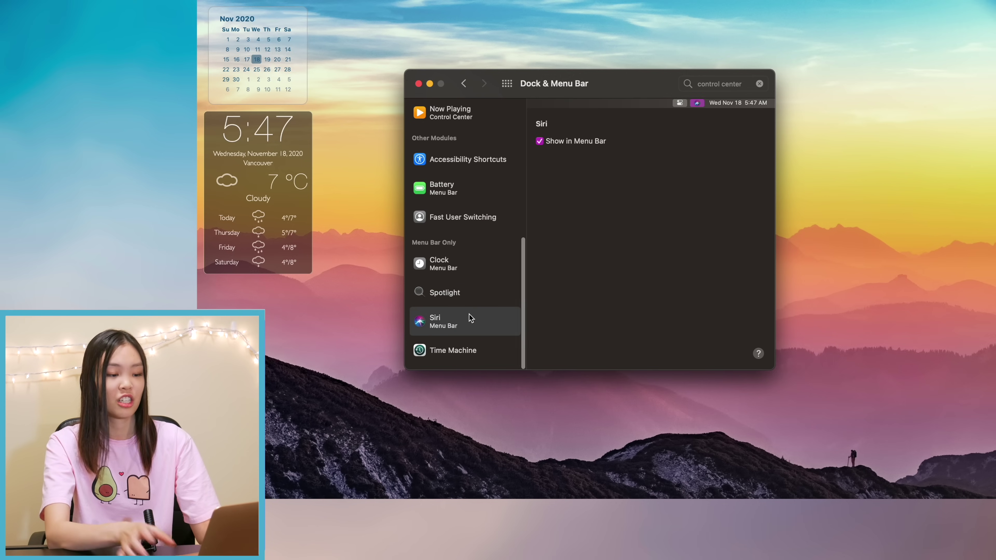